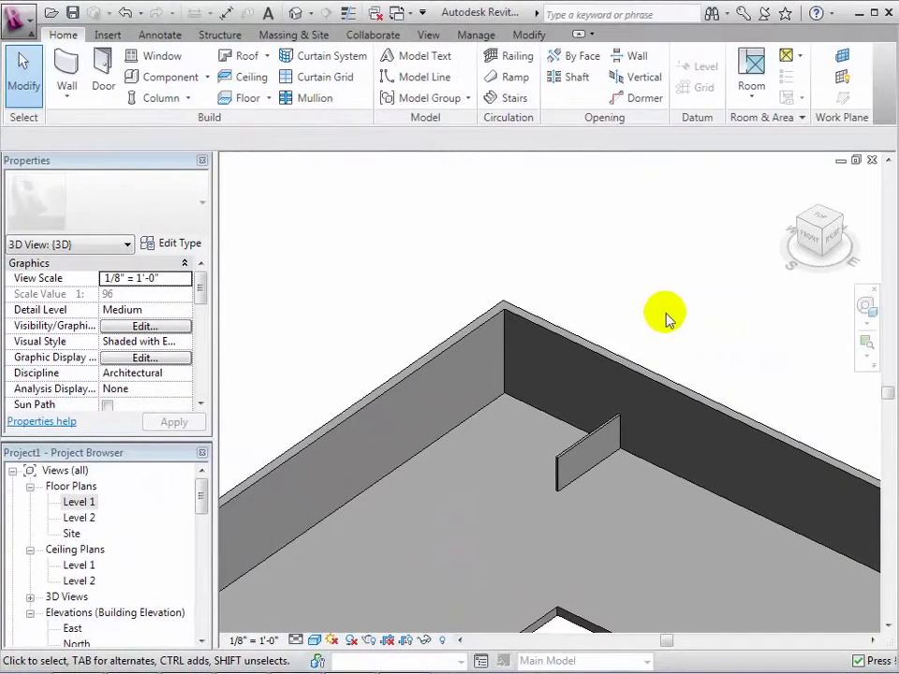
pyautogui.moveTo(596, 305); pyautogui.dragTo(614, 239, button='middle')
pyautogui.moveTo(799, 241); pyautogui.dragTo(716, 281)
pyautogui.scroll(5, 524, 318)
pyautogui.moveTo(526, 318); pyautogui.dragTo(560, 354, button='middle')
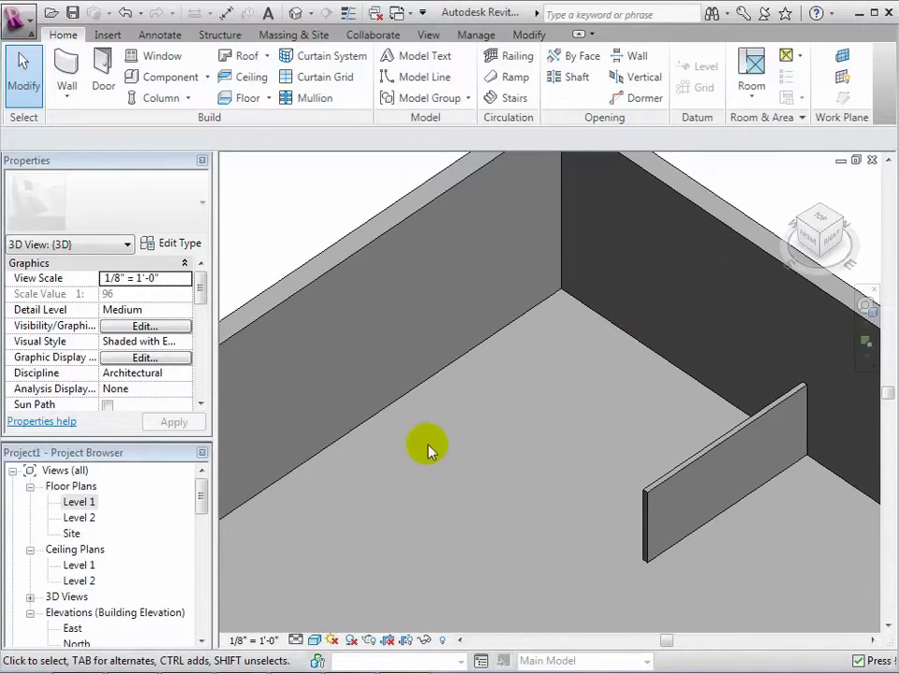
# - In the Level 1 floor plan, place a 24" x 24" x 34" Dishwasher against the upper exterior wall, 6'-0" from the interior partition
pyautogui.doubleClick(83, 503)
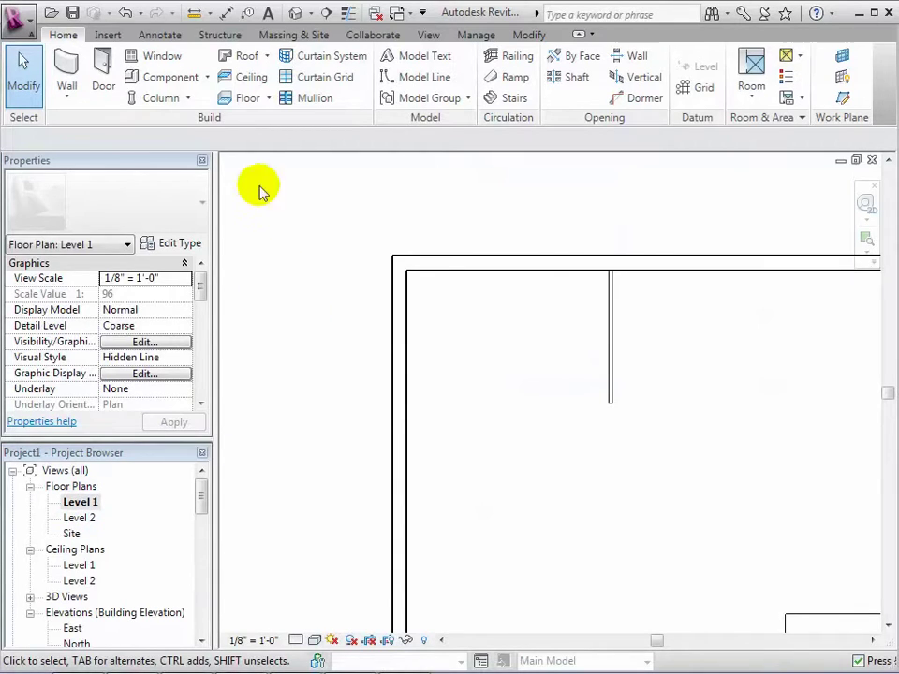
pyautogui.click(185, 81)
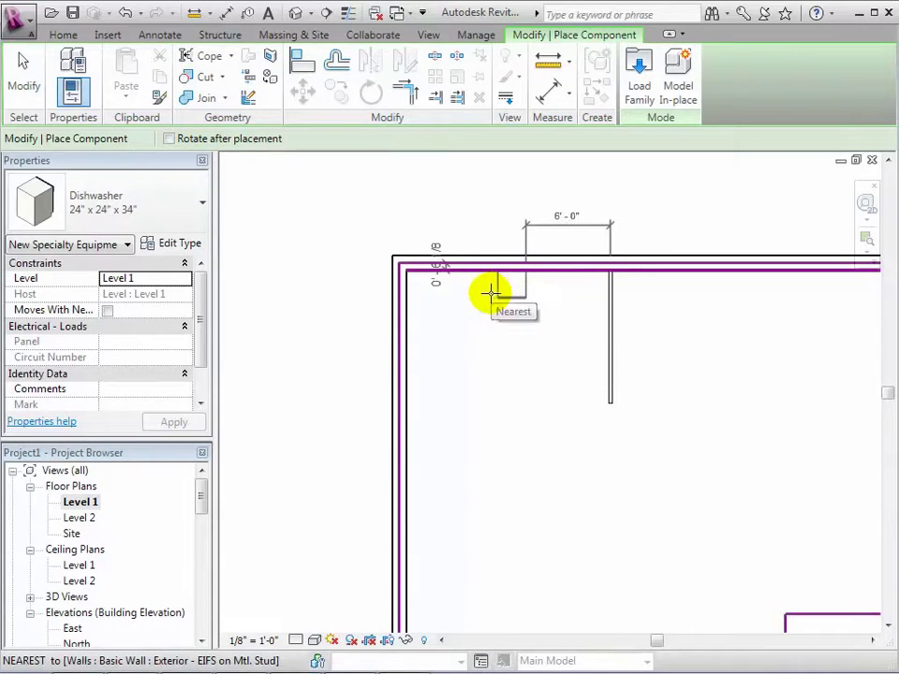
pyautogui.click(490, 292)
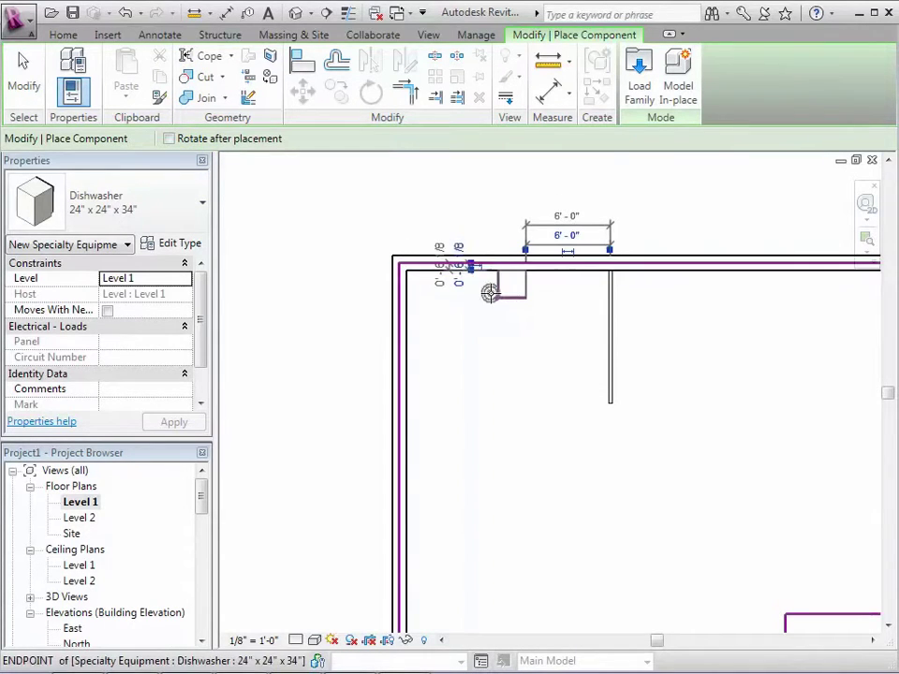
# - Place a 30" x 32" RH Refrigerator against the left exterior wall, 5'-0" below the upper wall
pyautogui.click(197, 206)
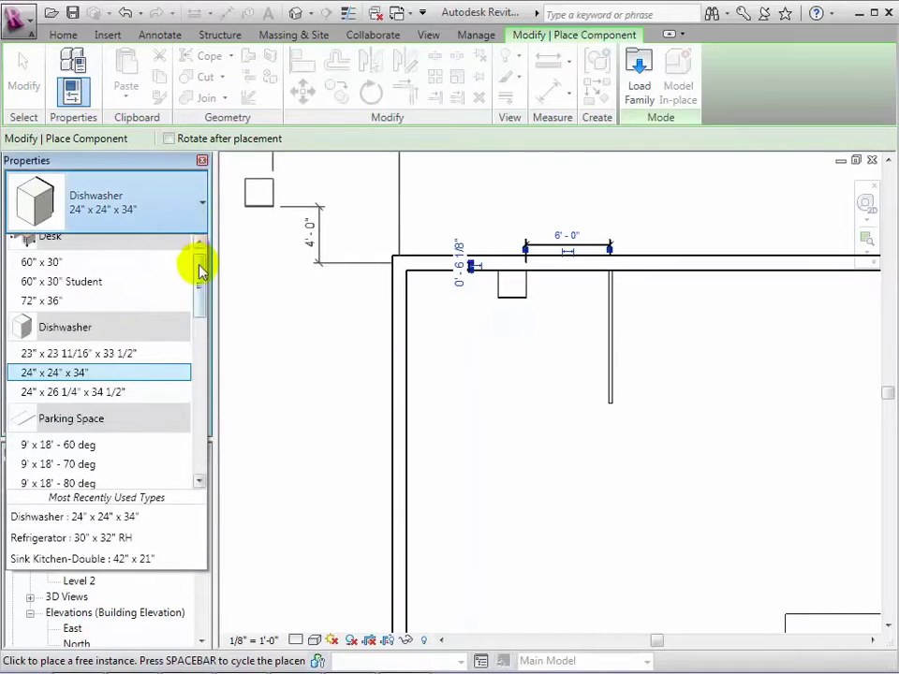
pyautogui.scroll(-1, 199, 281)
pyautogui.moveTo(199, 285); pyautogui.dragTo(200, 332)
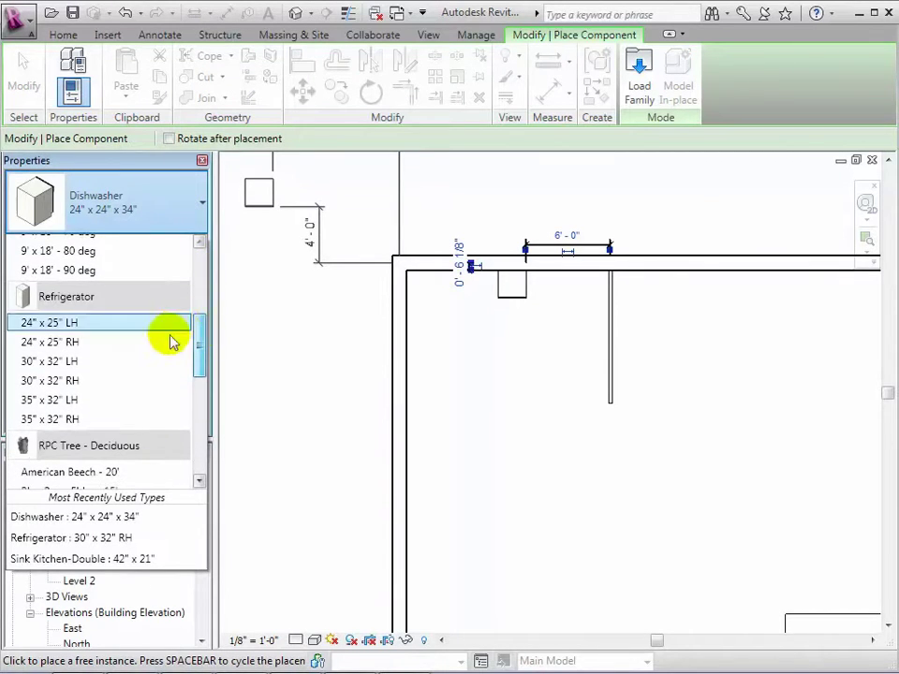
pyautogui.click(75, 382)
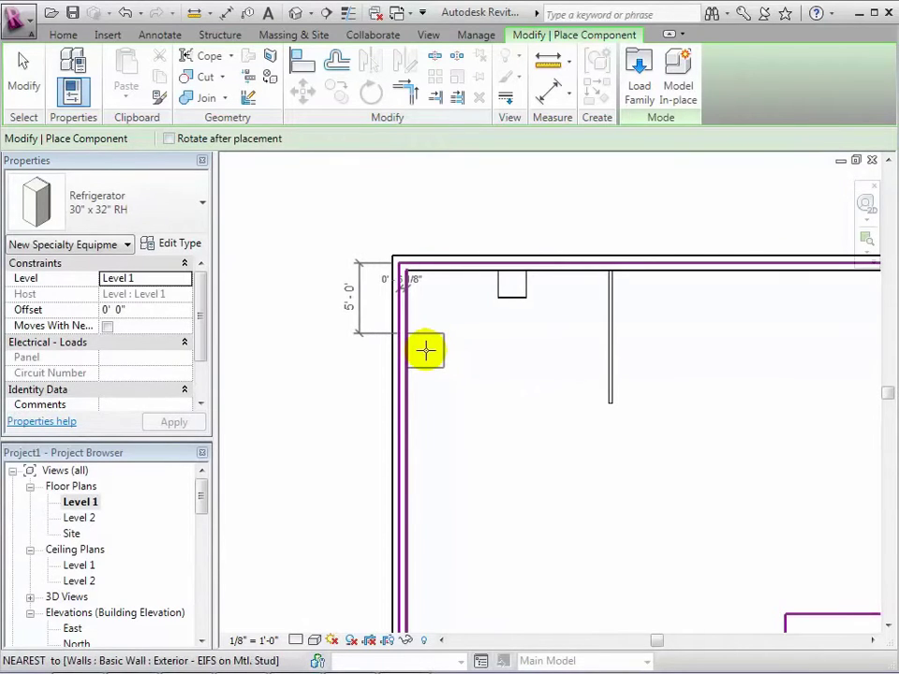
pyautogui.click(427, 351)
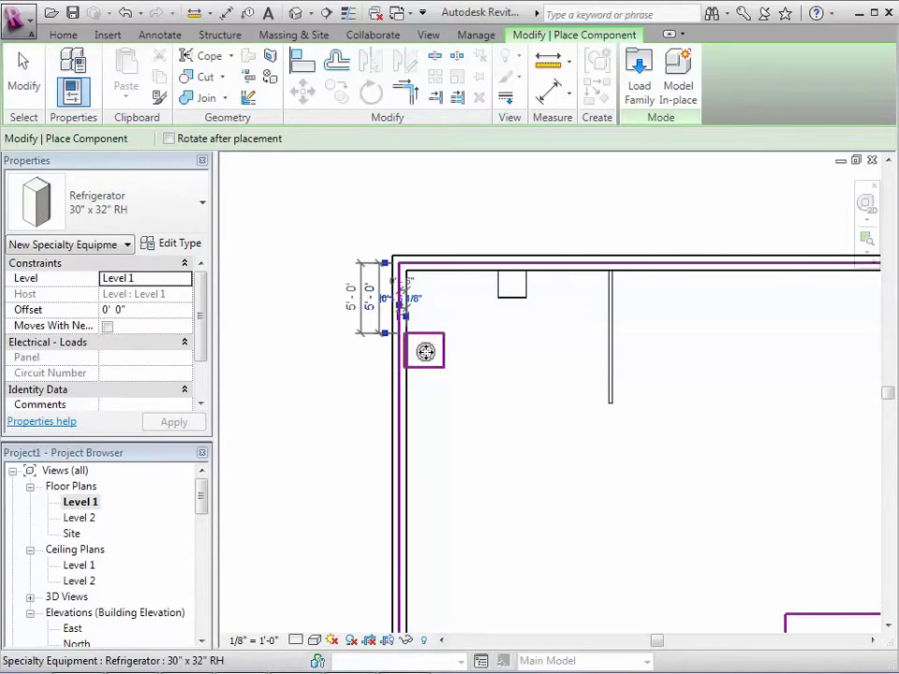
# - Place a 42" x 21" Sink Kitchen-Double in the open floor below the dishwasher, 7'-0" from the left exterior wall
pyautogui.click(201, 205)
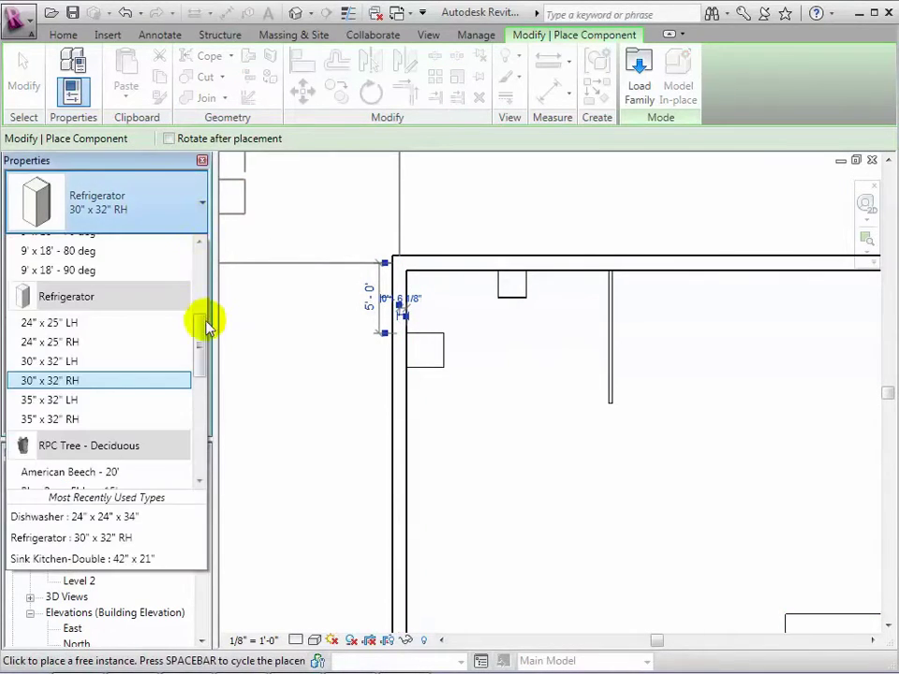
pyautogui.moveTo(200, 323); pyautogui.dragTo(187, 457)
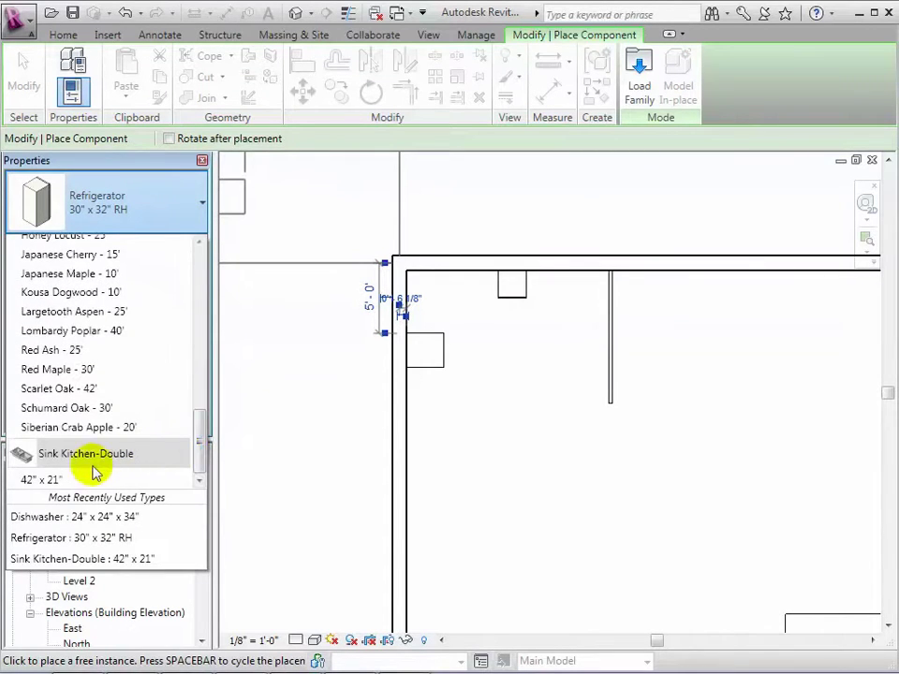
pyautogui.click(60, 481)
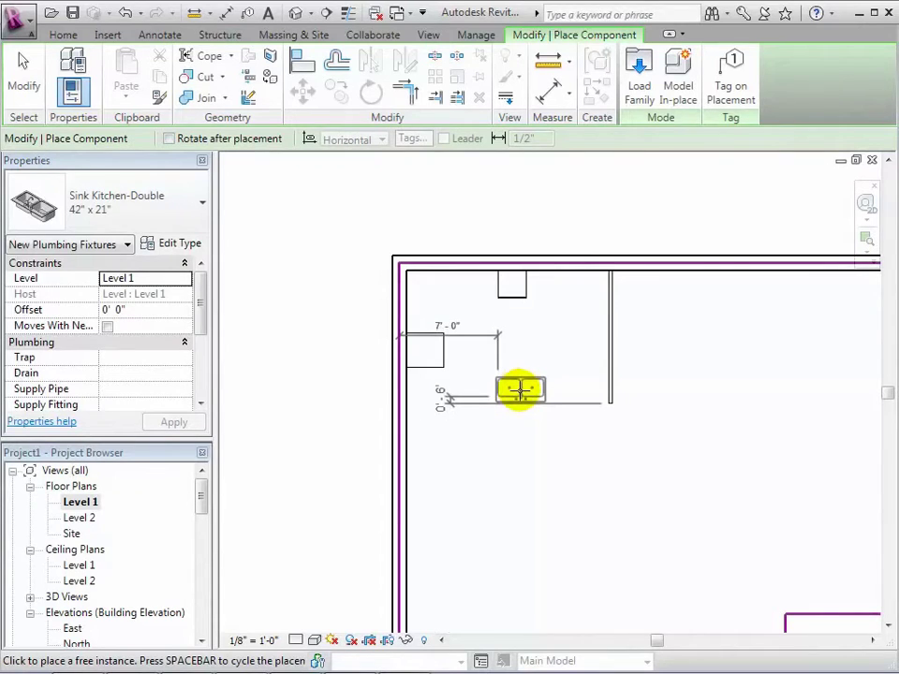
pyautogui.click(521, 390)
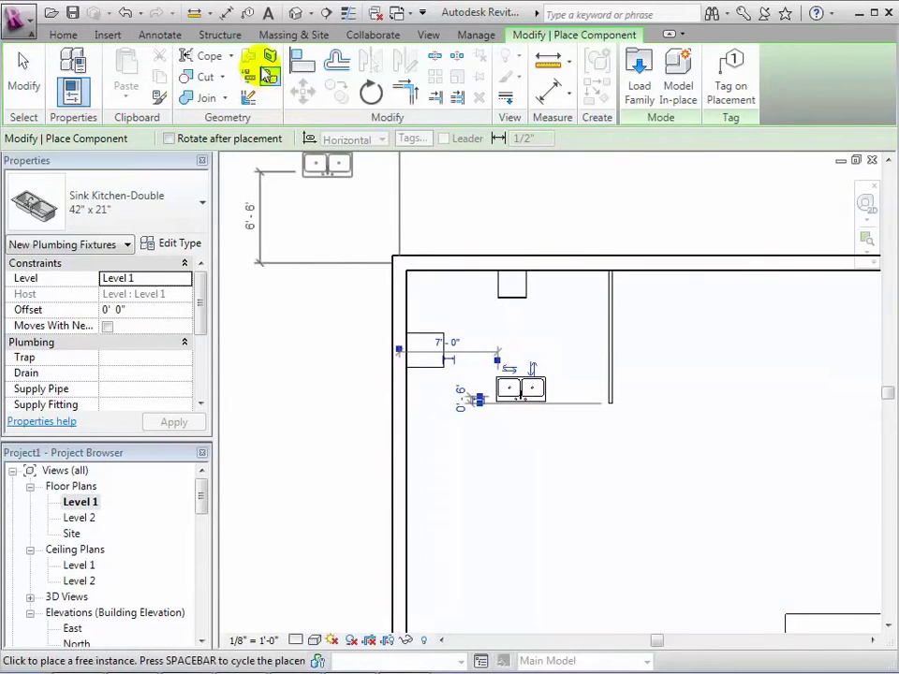
# - End component placement and examine the refrigerator, dishwasher and sink from above in the 3D view
pyautogui.click(296, 15)
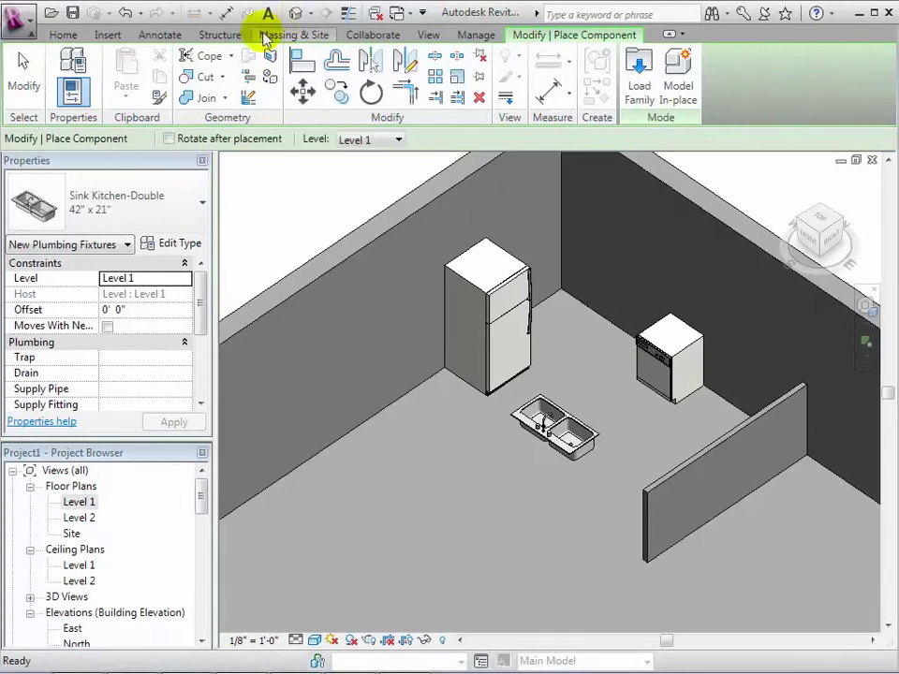
pyautogui.click(20, 81)
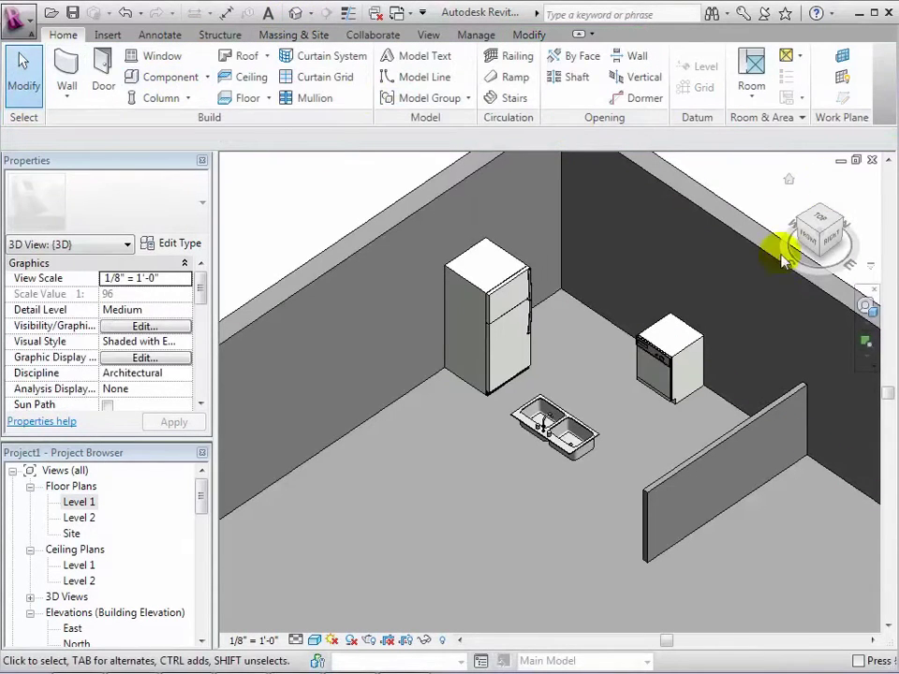
pyautogui.keyDown('shift'); pyautogui.moveTo(755, 277); pyautogui.dragTo(809, 235, button='middle'); pyautogui.keyUp('shift')
pyautogui.moveTo(809, 234)
pyautogui.mouseDown()
pyautogui.moveTo(819, 251)
pyautogui.moveTo(812, 242)
pyautogui.mouseUp()
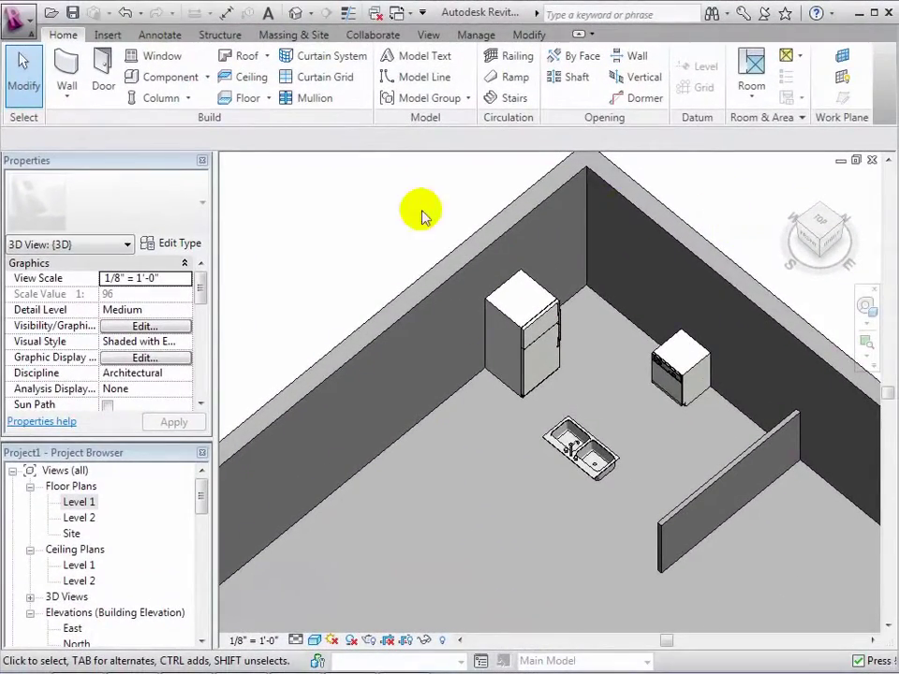
# - Start an in-place model in the Furniture Systems category and name it Kitchen Counter
pyautogui.click(206, 80)
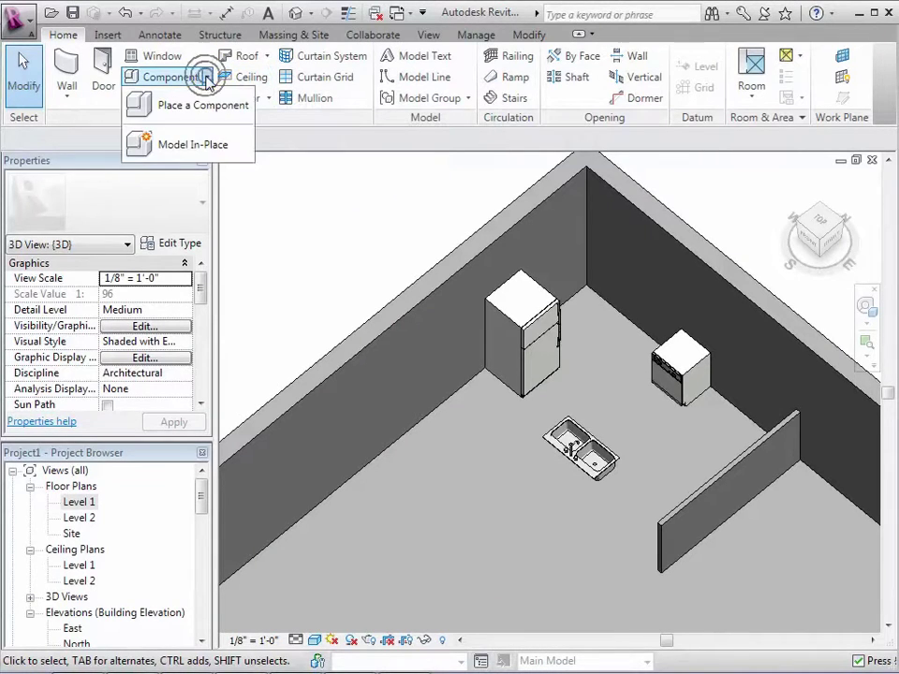
pyautogui.click(202, 145)
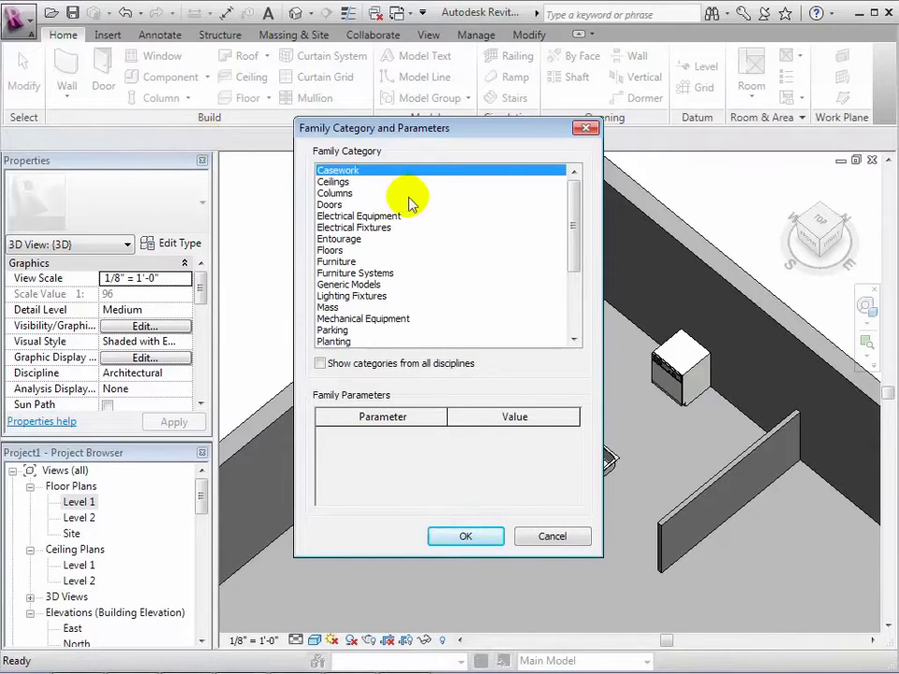
pyautogui.moveTo(572, 195); pyautogui.dragTo(576, 311)
pyautogui.click(319, 364)
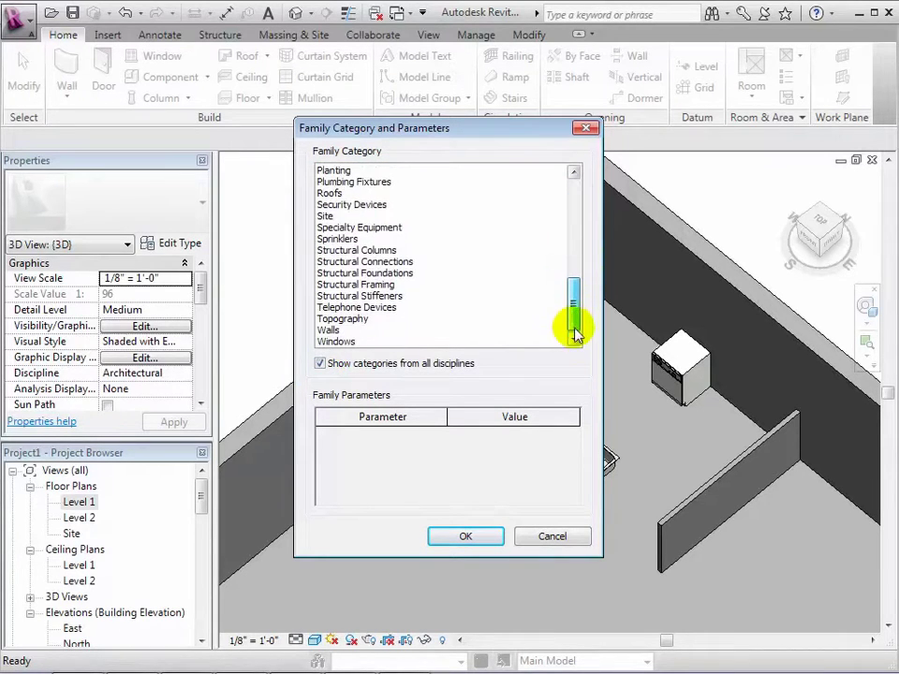
pyautogui.click(320, 363)
pyautogui.click(355, 273)
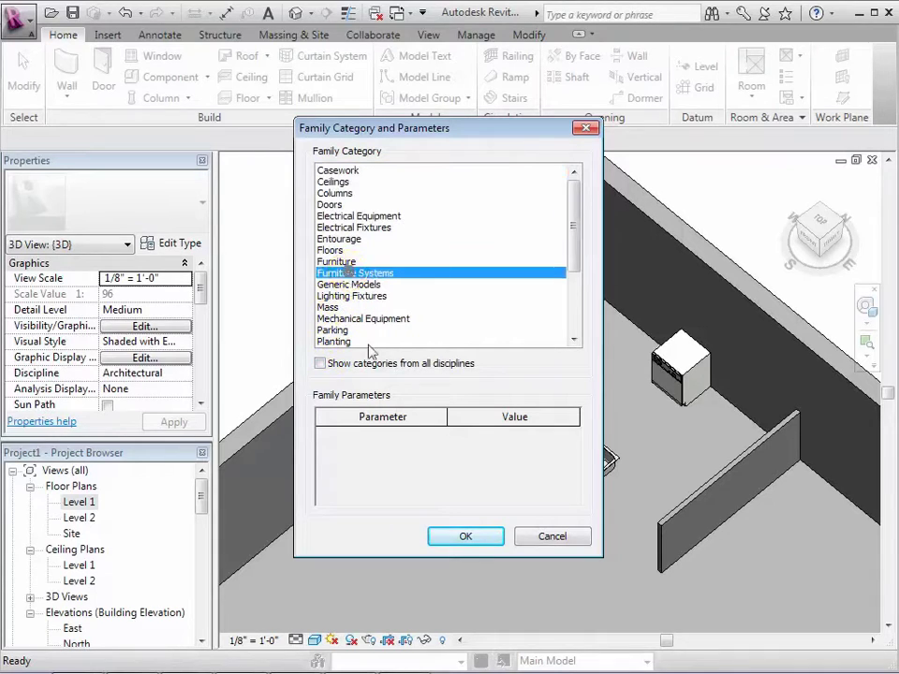
pyautogui.click(467, 536)
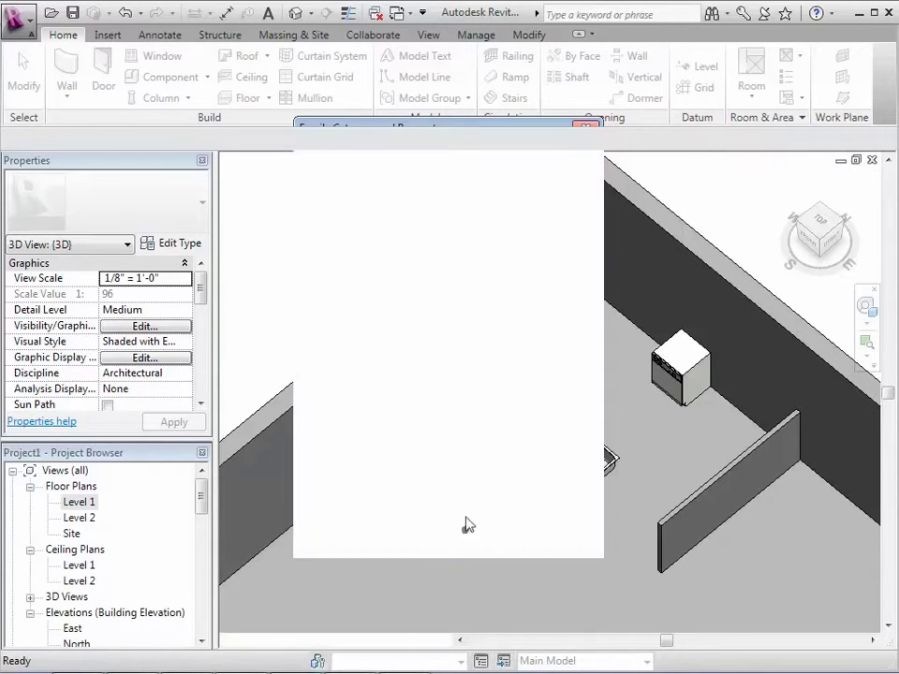
pyautogui.write('Kitchen Counter')
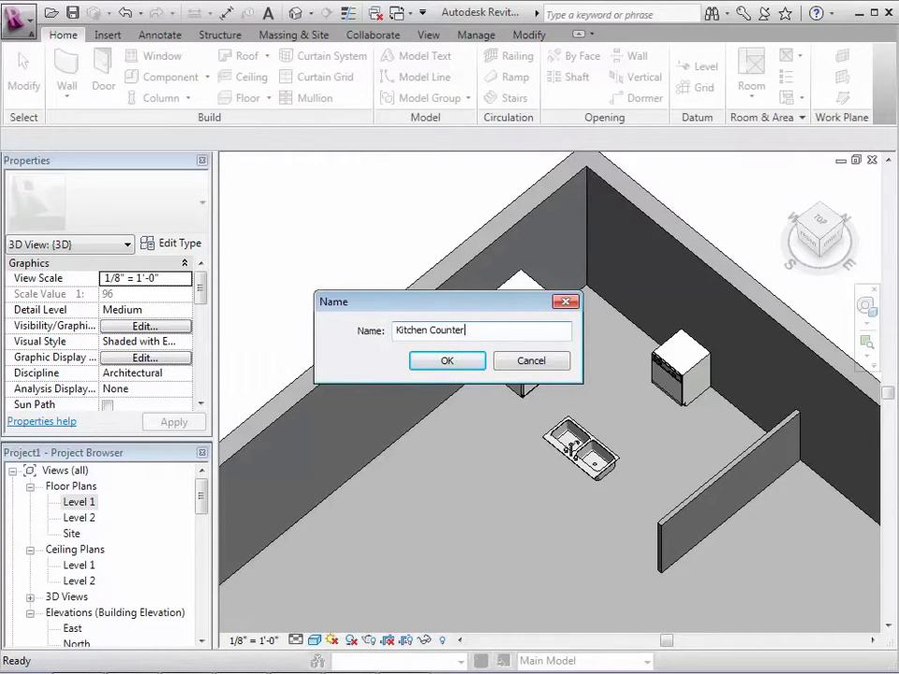
pyautogui.click(459, 359)
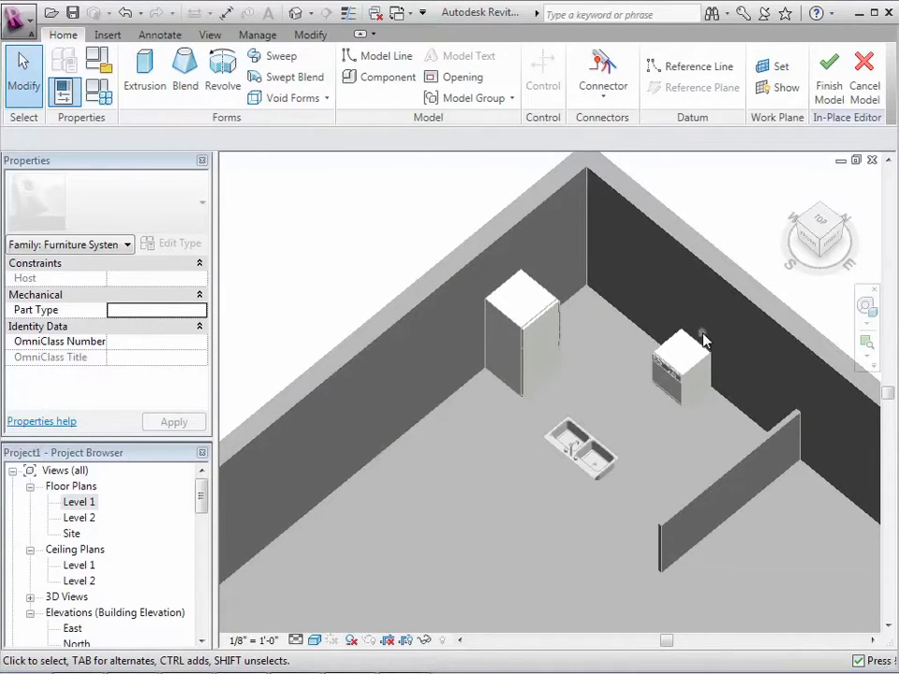
# - On Level 1, start a solid extrusion and sketch the counter outline from the dishwasher's lower-left corner to the refrigerator, then up the wall to the room corner
pyautogui.doubleClick(83, 503)
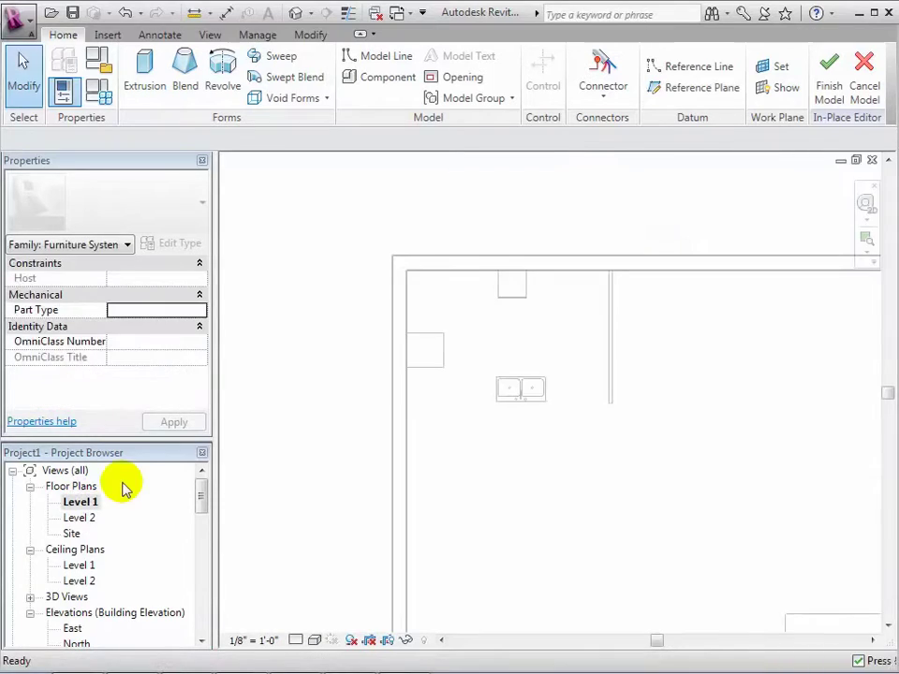
pyautogui.scroll(1, 406, 339)
pyautogui.scroll(1, 612, 346)
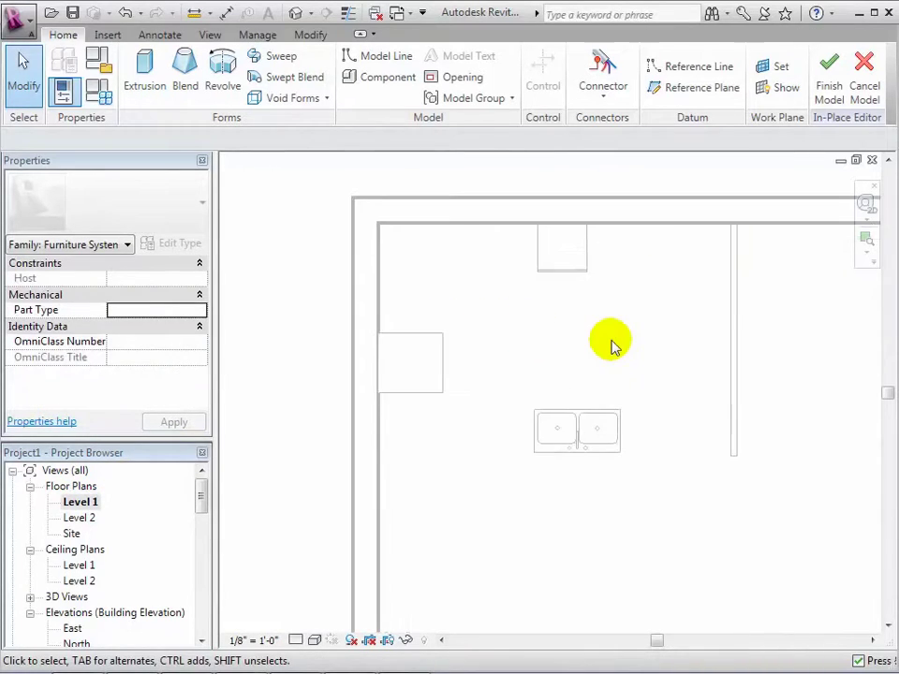
pyautogui.moveTo(613, 345); pyautogui.dragTo(608, 387, button='middle')
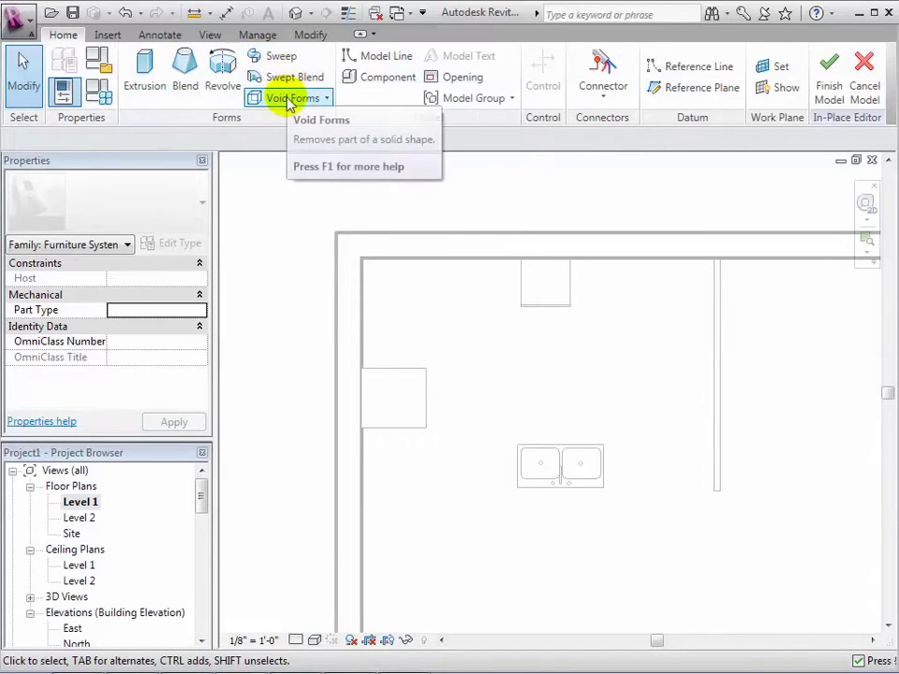
pyautogui.click(143, 73)
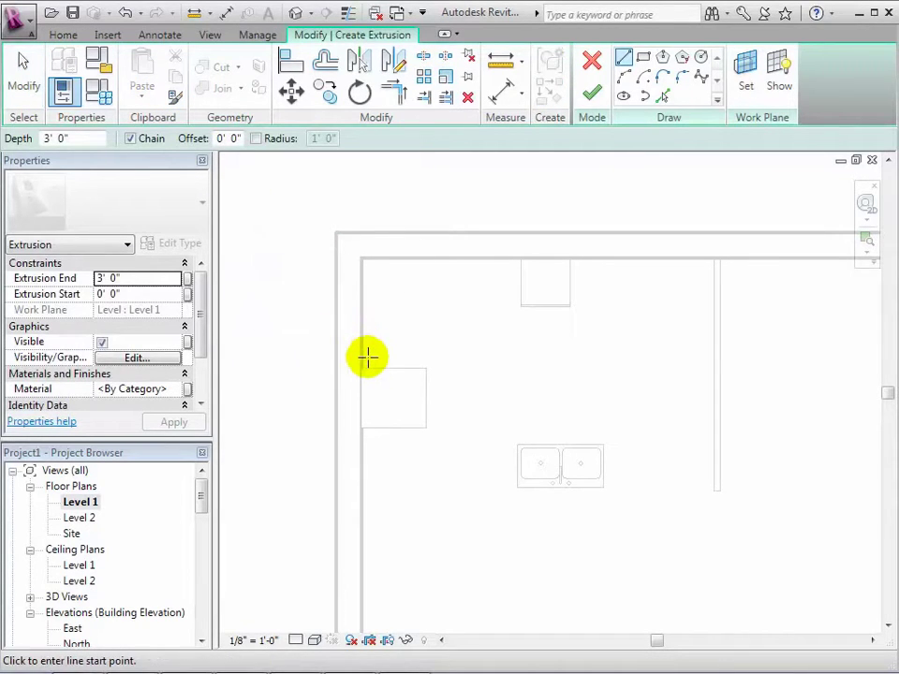
pyautogui.click(522, 303)
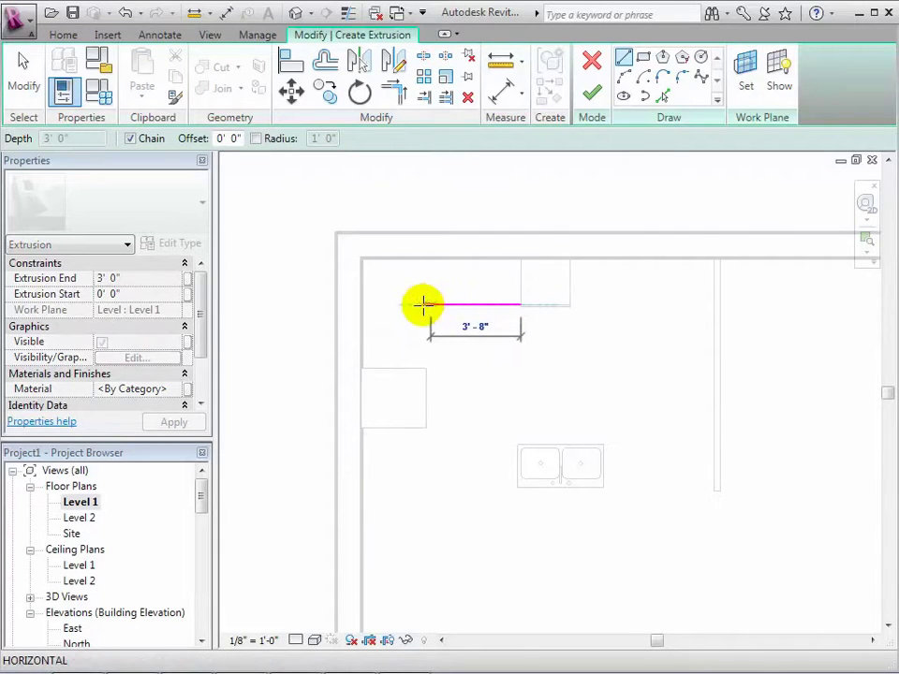
pyautogui.click(418, 303)
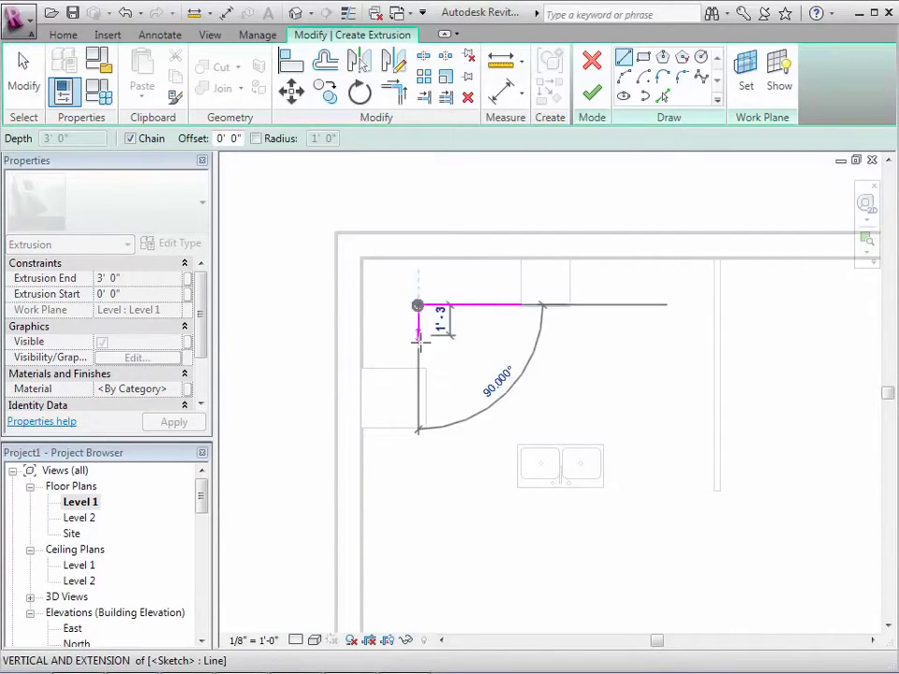
pyautogui.click(419, 366)
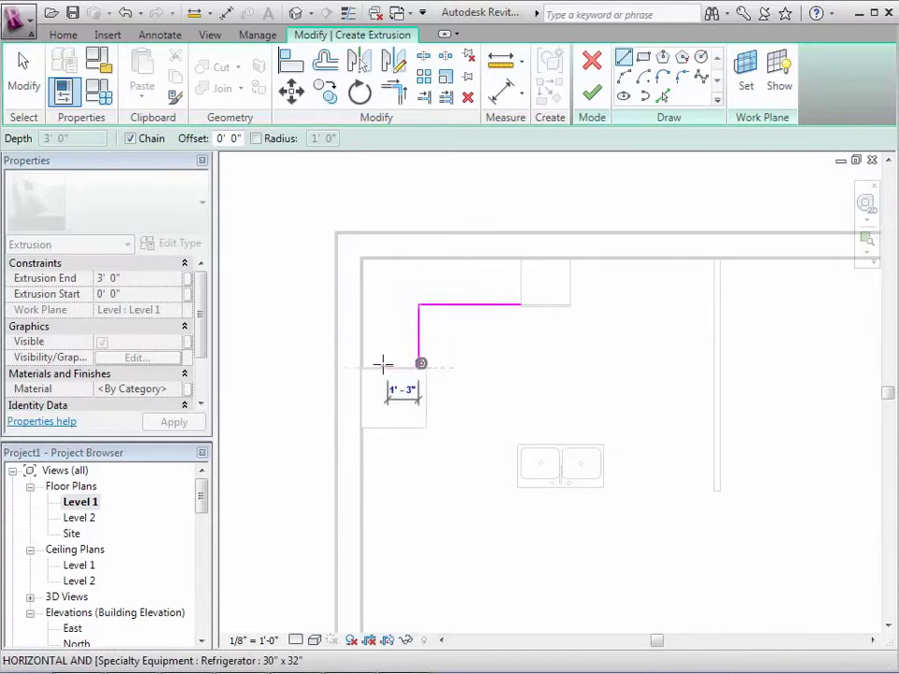
pyautogui.click(363, 365)
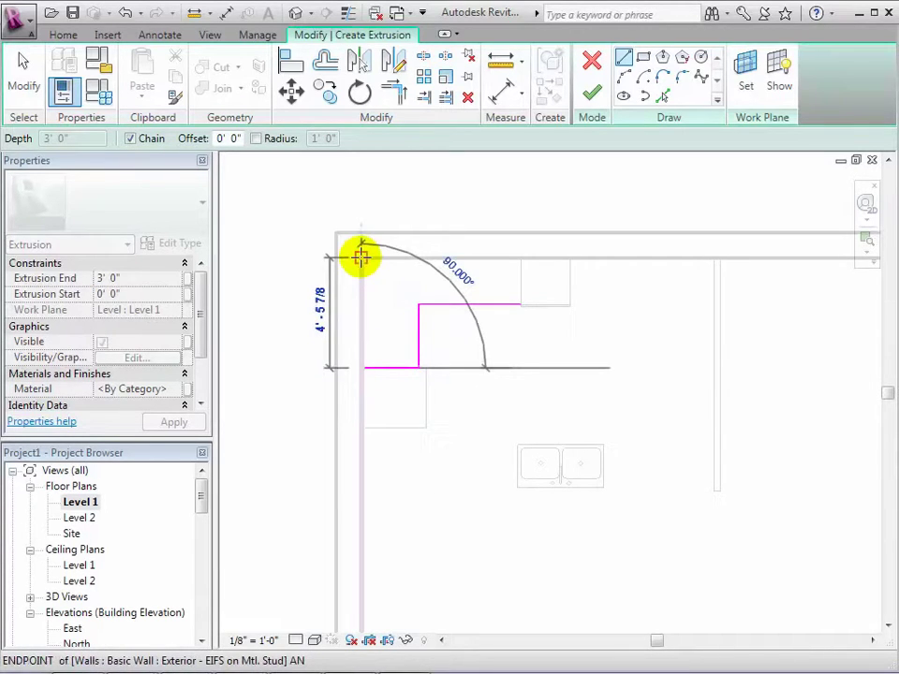
pyautogui.click(361, 254)
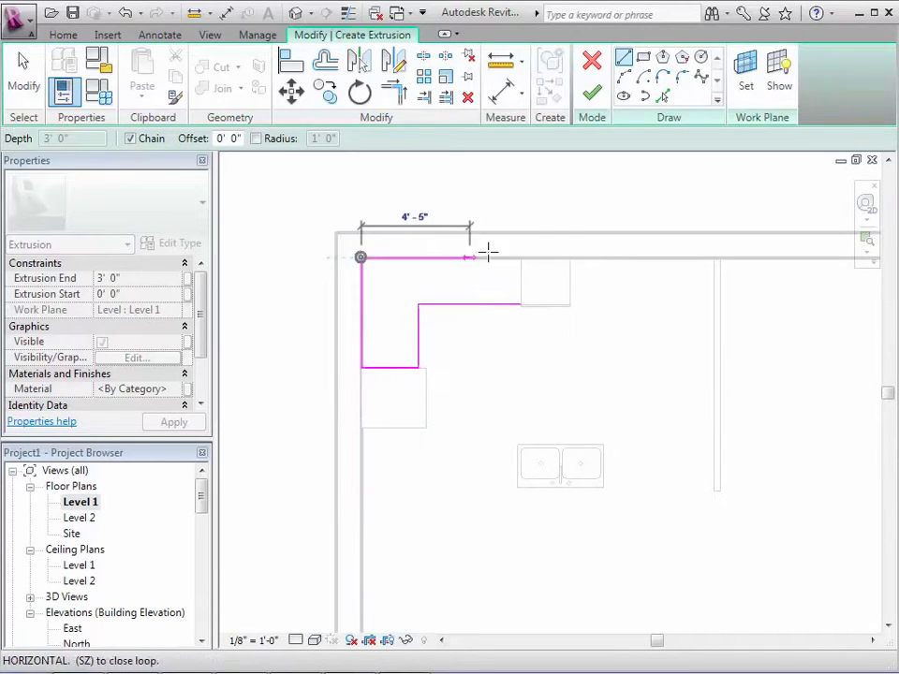
# - Continue the counter outline along the back wall to the interior partition, down to its end, across to the inner side and back up
pyautogui.click(714, 257)
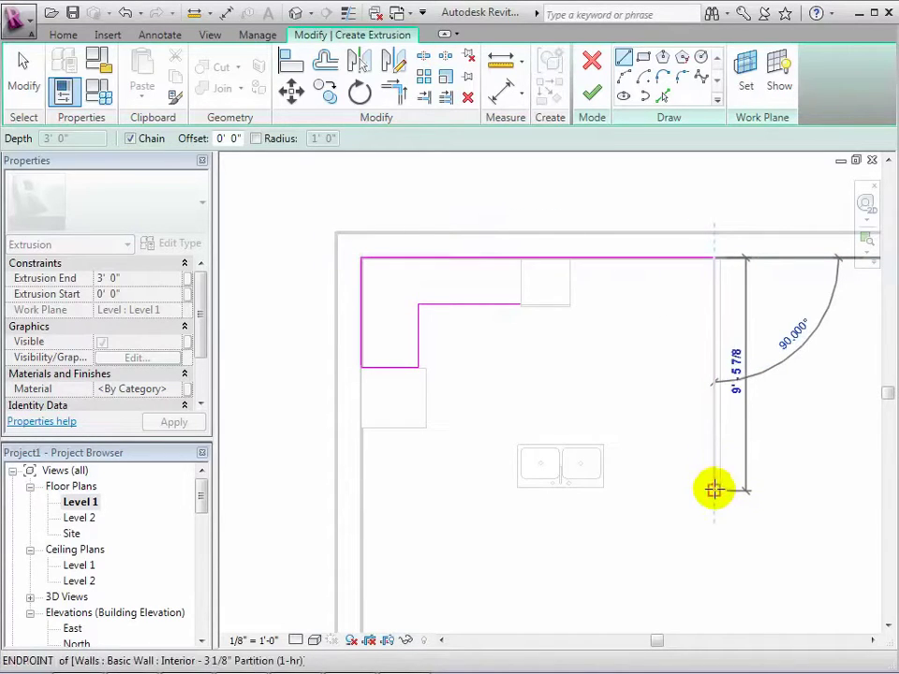
pyautogui.click(713, 488)
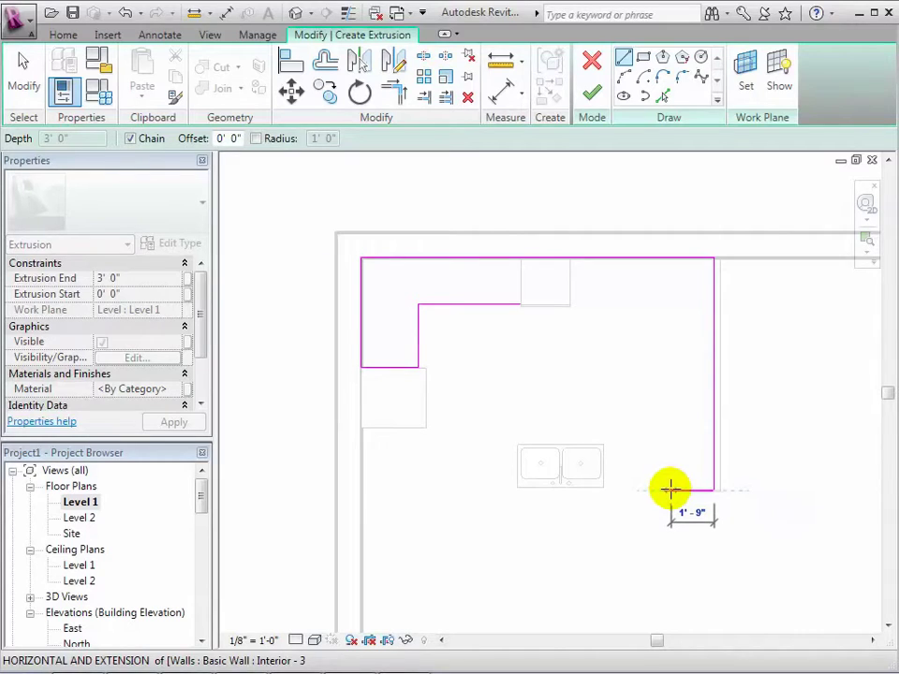
pyautogui.click(665, 488)
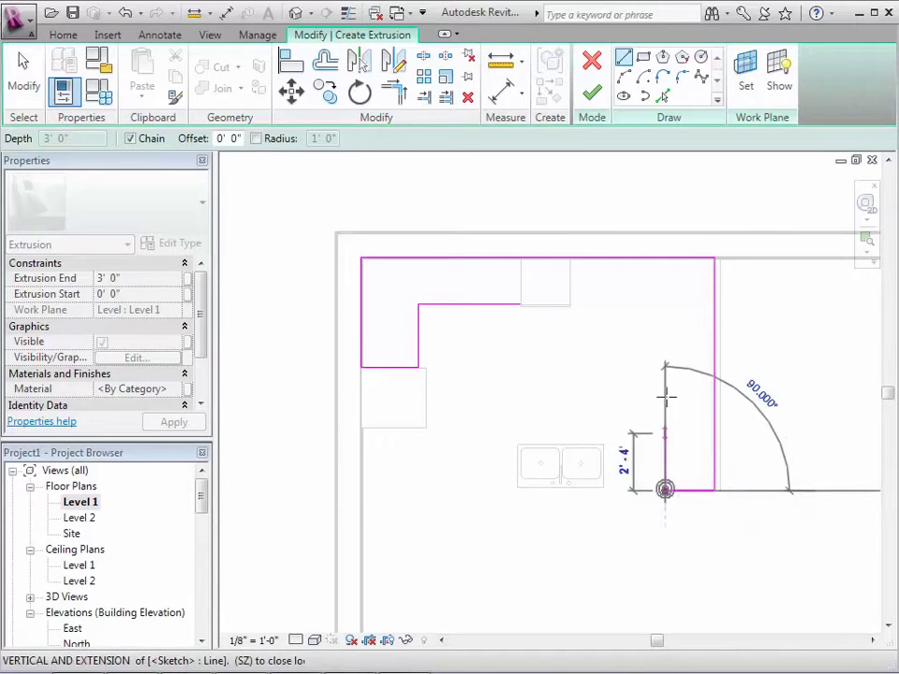
pyautogui.click(662, 293)
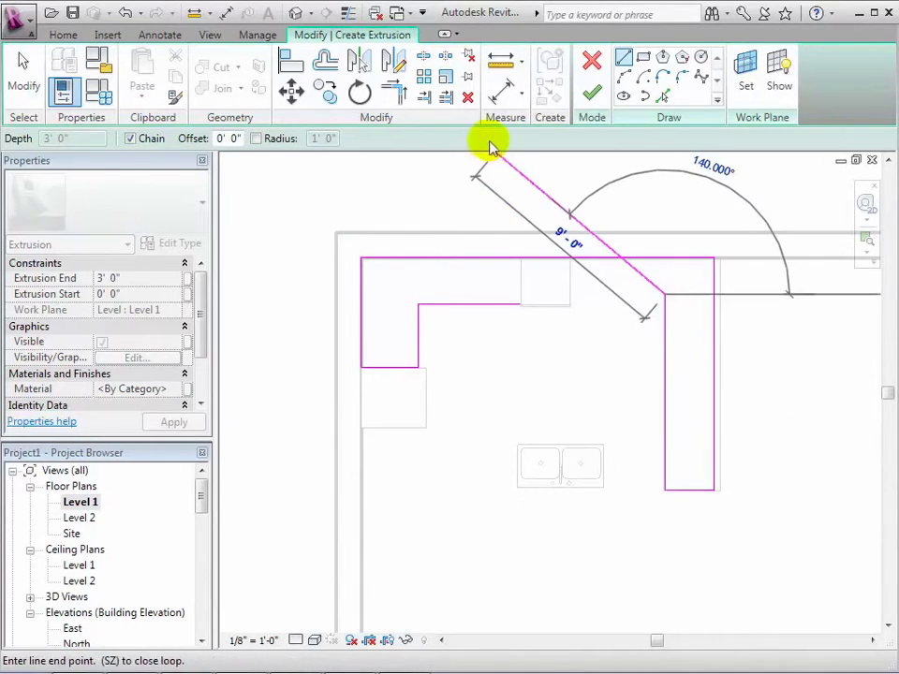
# - Trim the sketch line in front of the dishwasher and the inner line beside the partition to meet in a corner
pyautogui.click(393, 90)
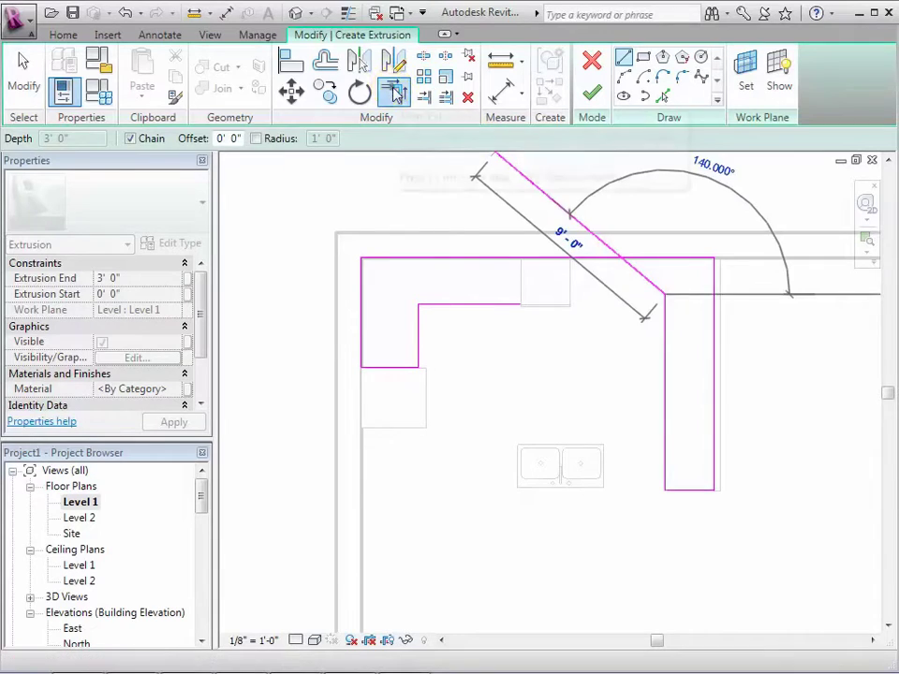
pyautogui.click(479, 304)
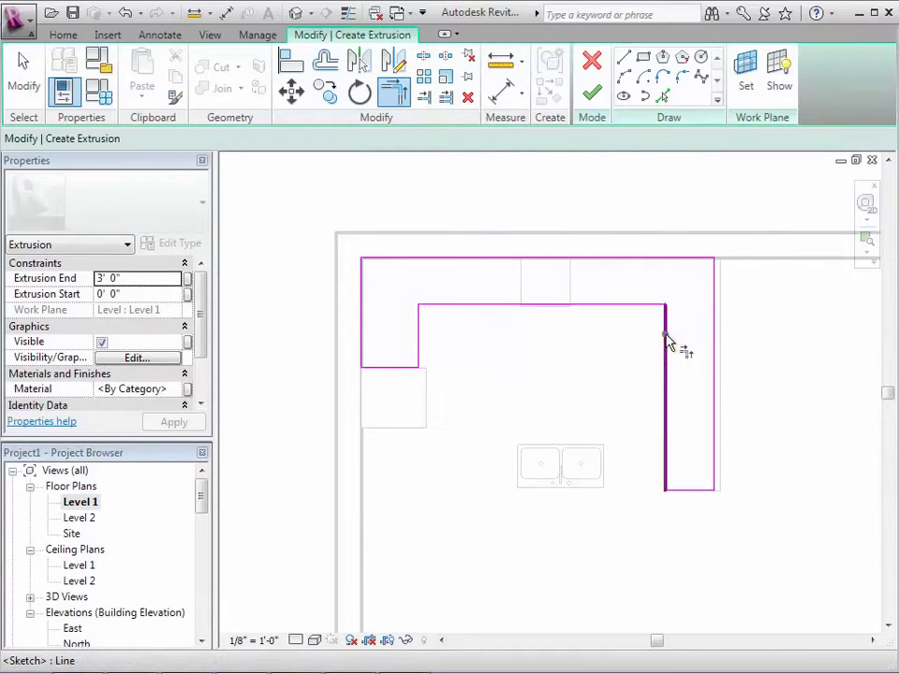
pyautogui.click(667, 337)
# - Sketch a closed rectangular island outline 6'-0" long around the double sink
pyautogui.scroll(3, 632, 478)
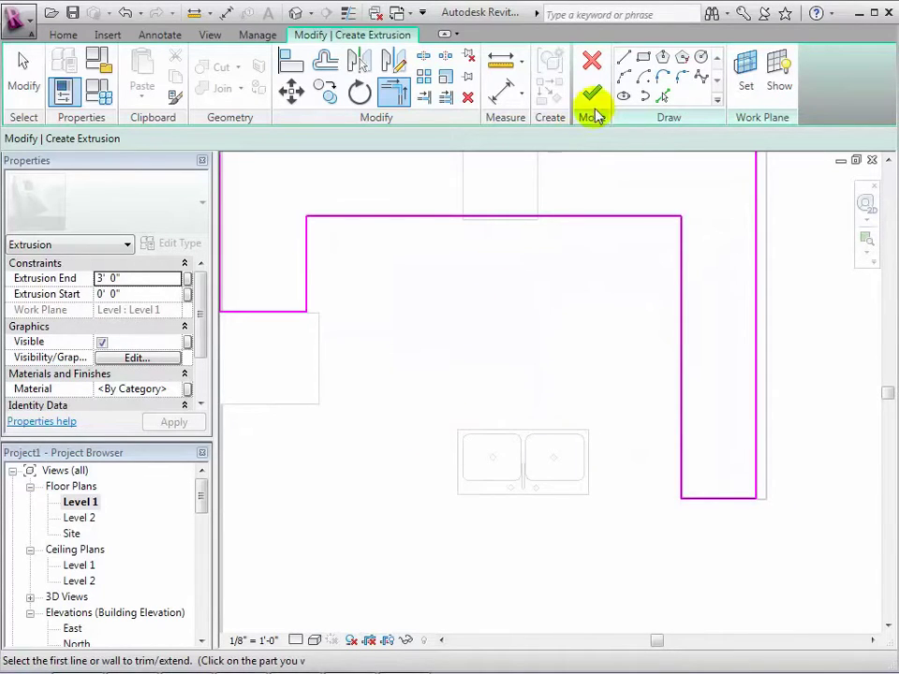
pyautogui.click(623, 59)
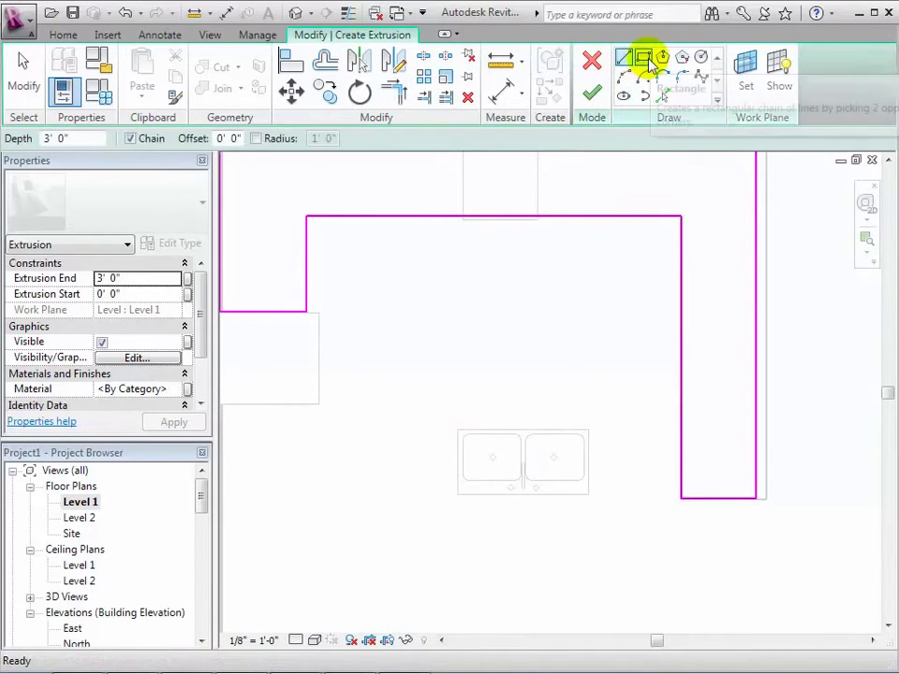
pyautogui.click(391, 421)
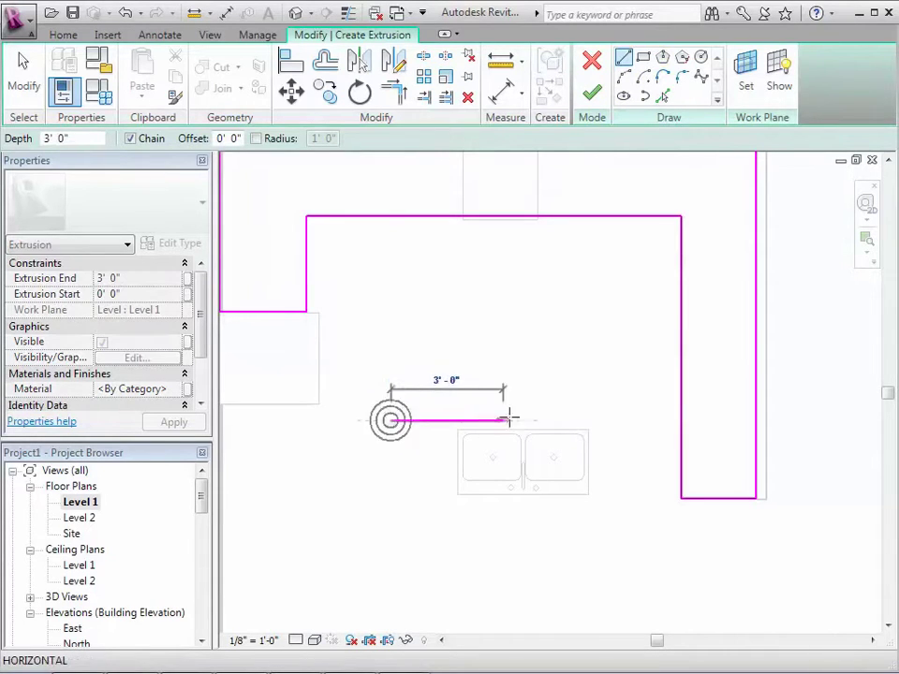
pyautogui.click(615, 420)
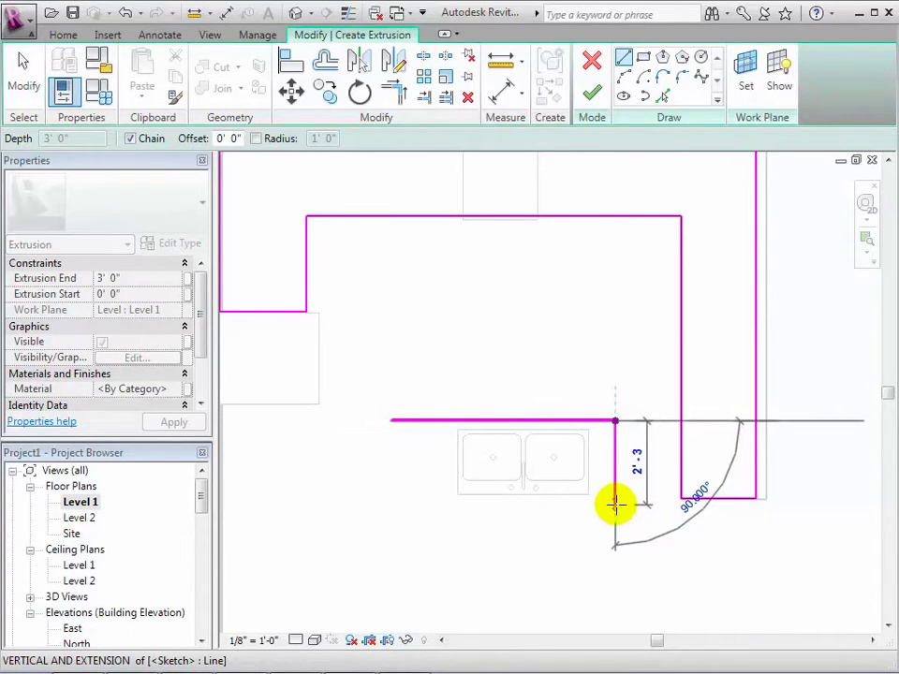
pyautogui.click(616, 517)
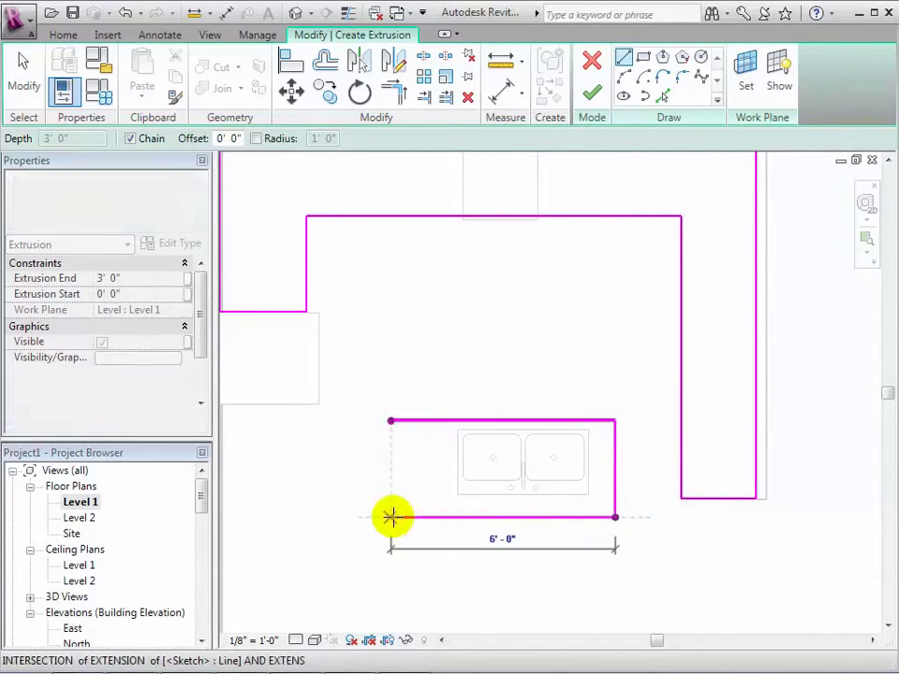
pyautogui.click(391, 516)
pyautogui.click(392, 420)
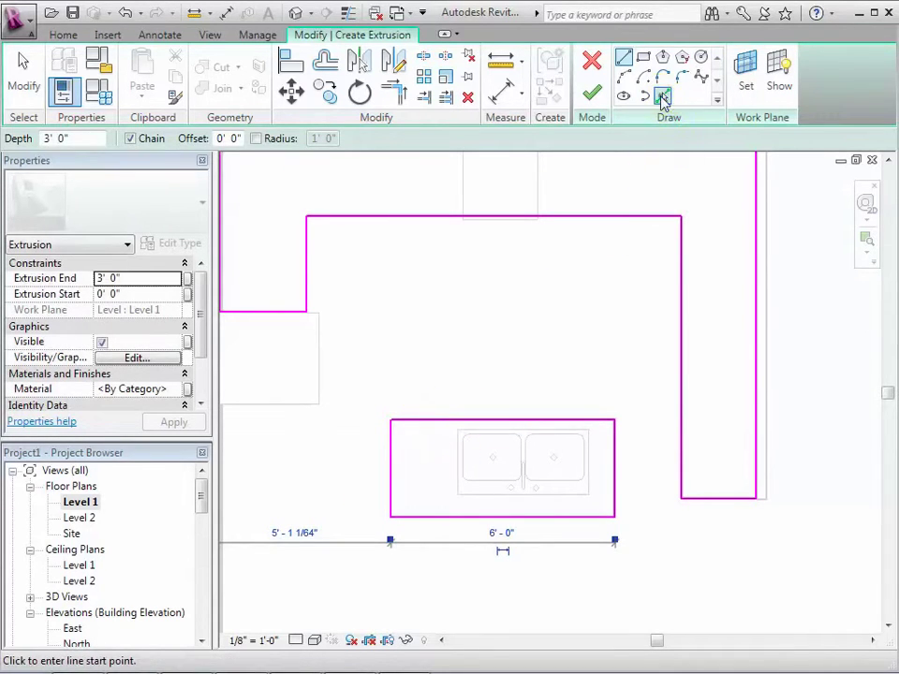
# - Pick the four outer edges of the sink as sketch lines to form the sink opening inside the island
pyautogui.click(662, 94)
pyautogui.click(512, 432)
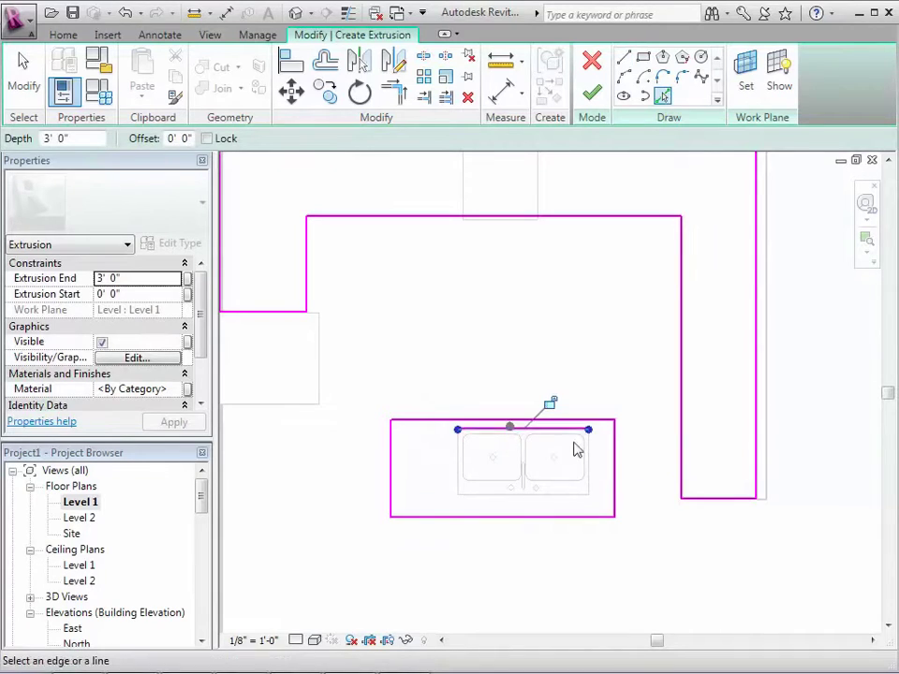
pyautogui.click(526, 501)
pyautogui.click(456, 487)
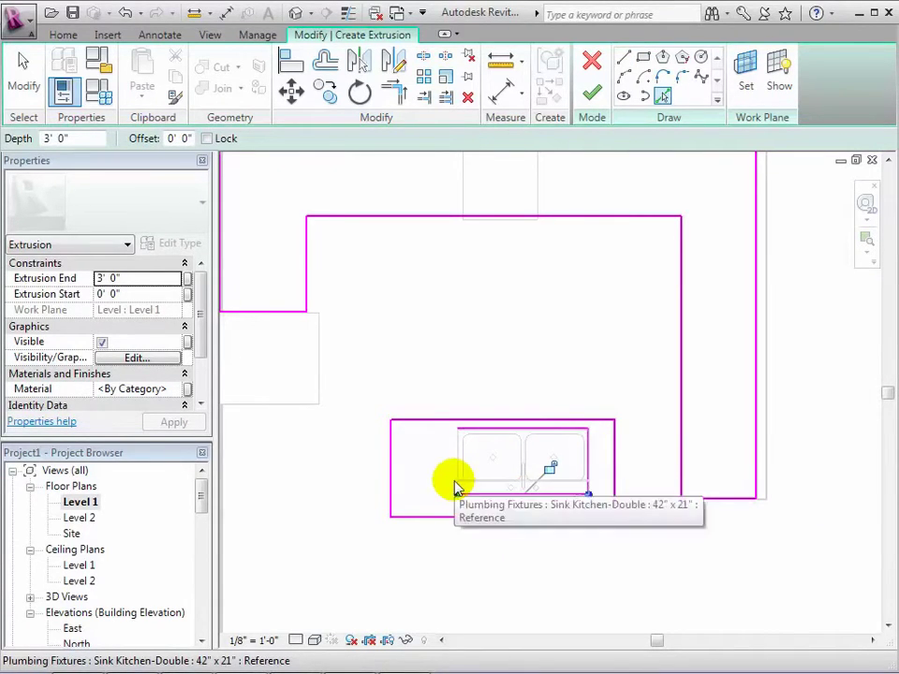
pyautogui.click(458, 473)
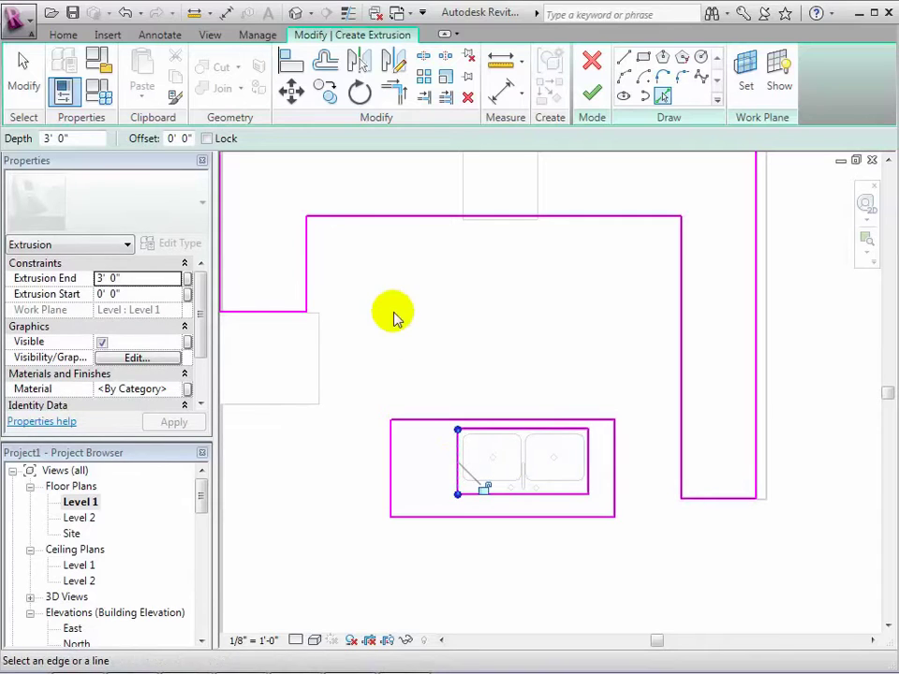
pyautogui.click(23, 73)
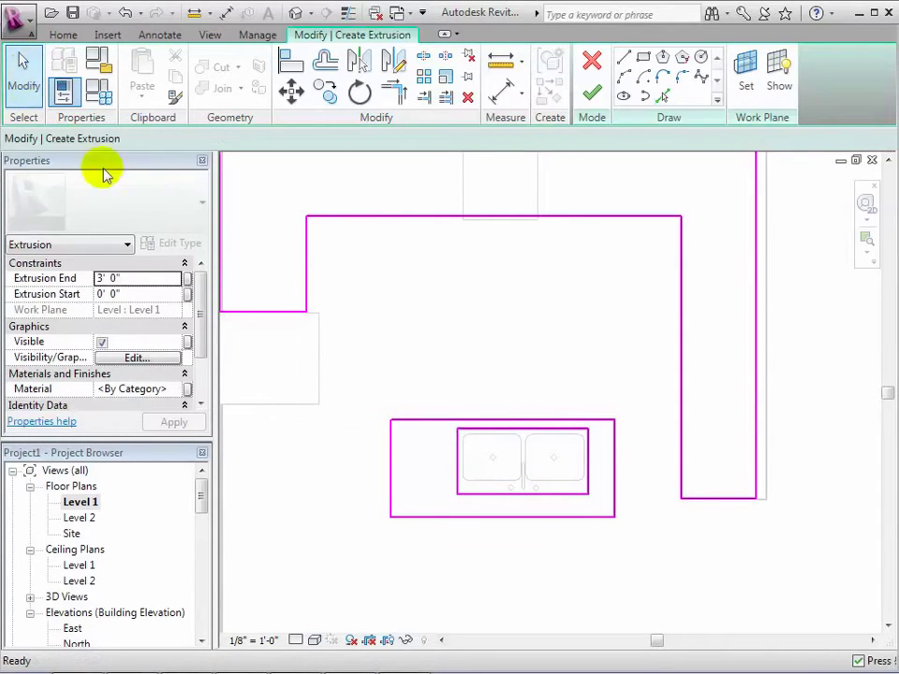
# - Set the extrusion start to 2' 10" and assign the Tile material to the counter
pyautogui.moveTo(204, 286)
pyautogui.mouseDown()
pyautogui.moveTo(200, 330)
pyautogui.moveTo(204, 276)
pyautogui.mouseUp()
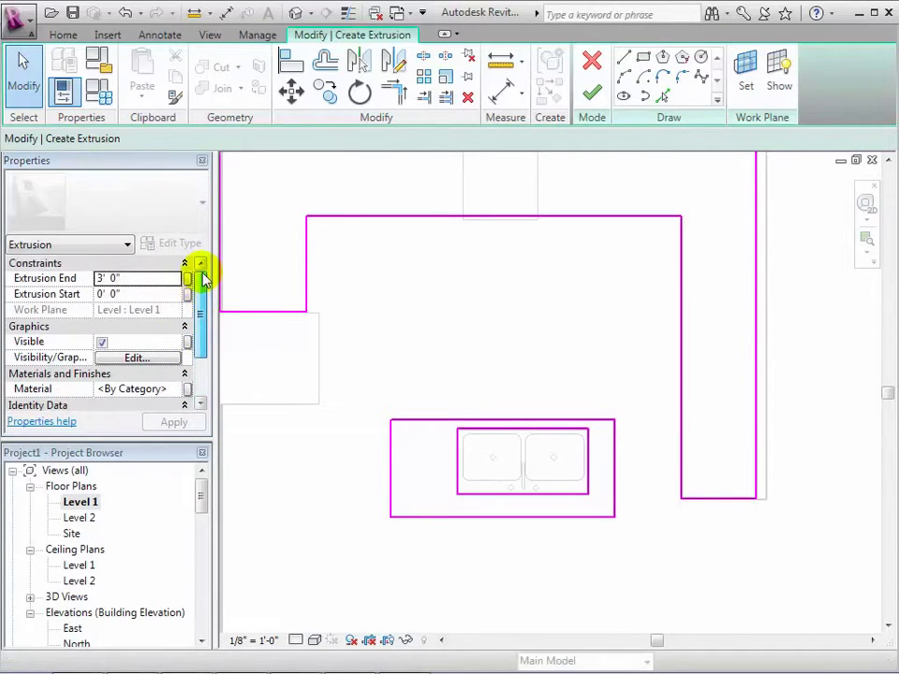
pyautogui.click(140, 294)
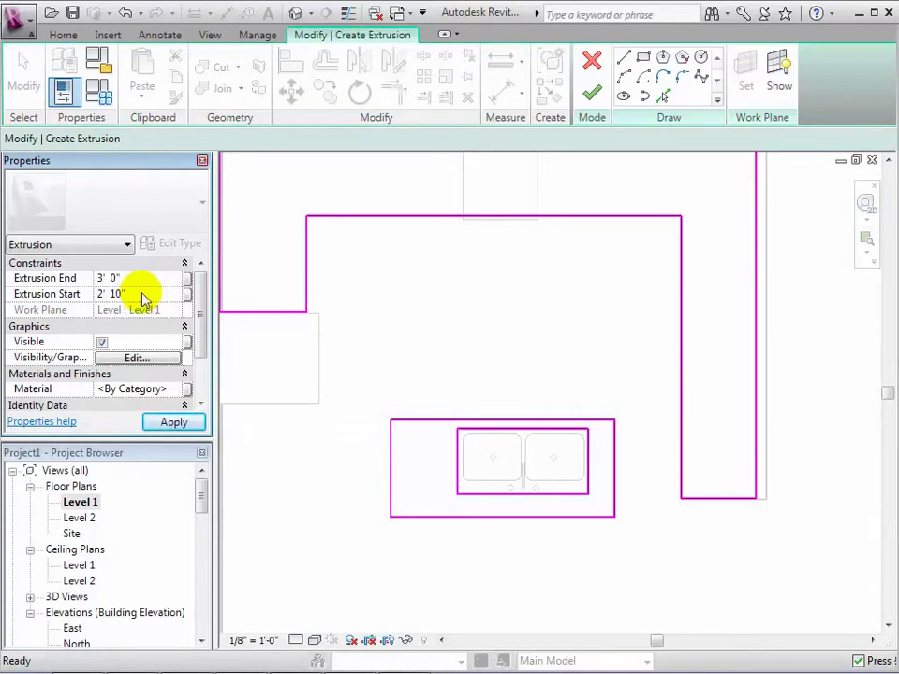
pyautogui.moveTo(200, 308); pyautogui.dragTo(200, 345)
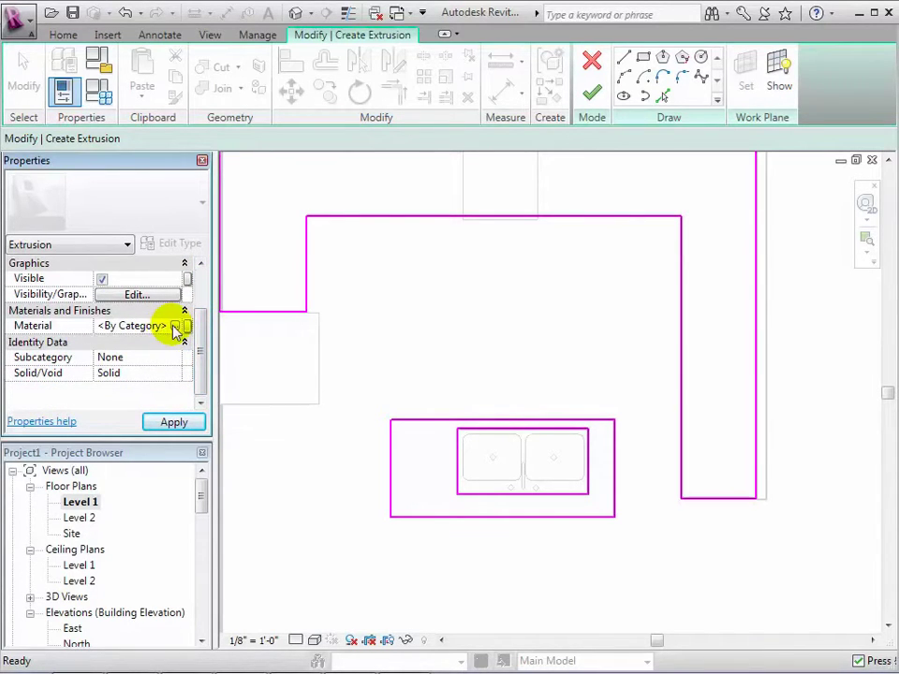
pyautogui.click(174, 326)
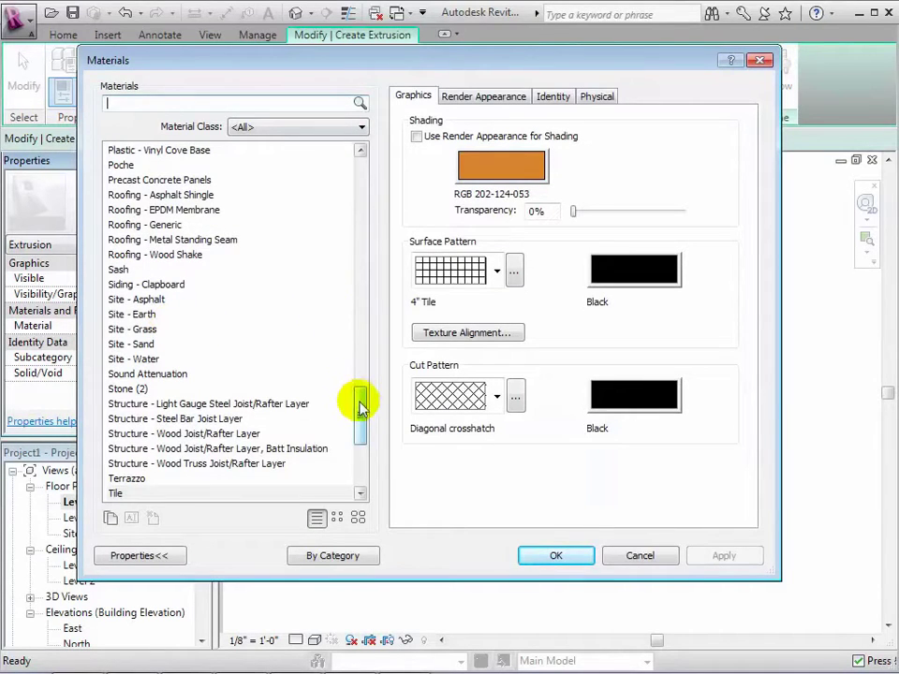
pyautogui.moveTo(358, 413)
pyautogui.mouseDown()
pyautogui.moveTo(363, 321)
pyautogui.moveTo(369, 432)
pyautogui.mouseUp()
pyautogui.click(134, 405)
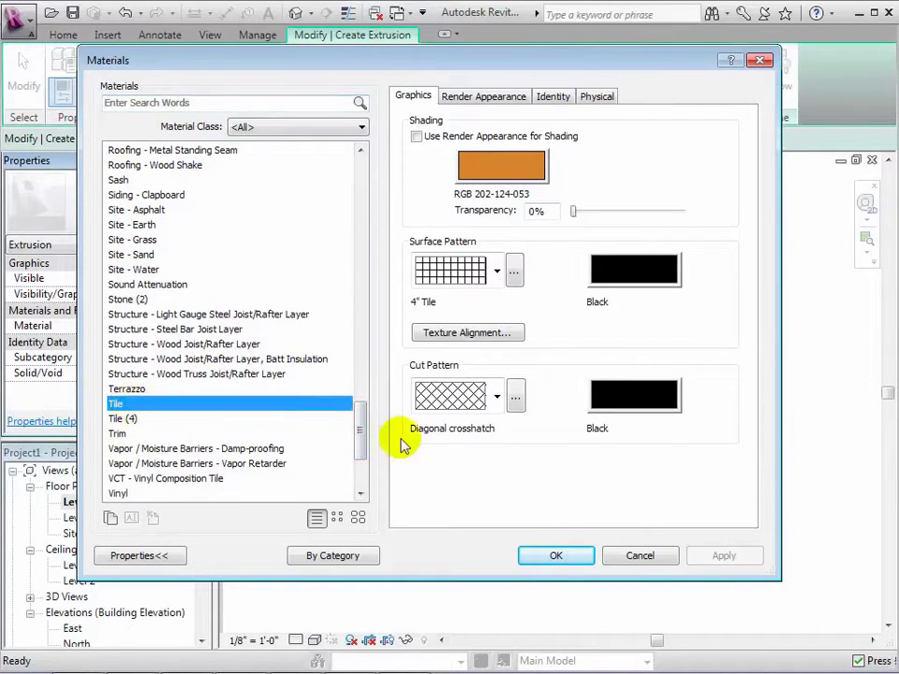
pyautogui.click(553, 557)
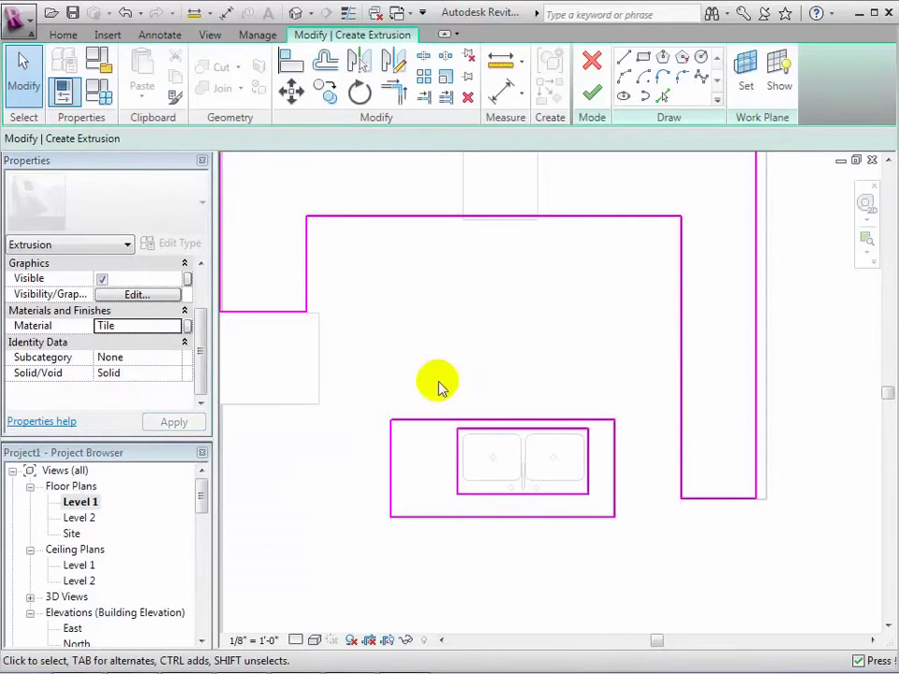
# - Finish the counter extrusion sketch, inspect the counter in the 3D view and finish the in-place model
pyautogui.click(592, 93)
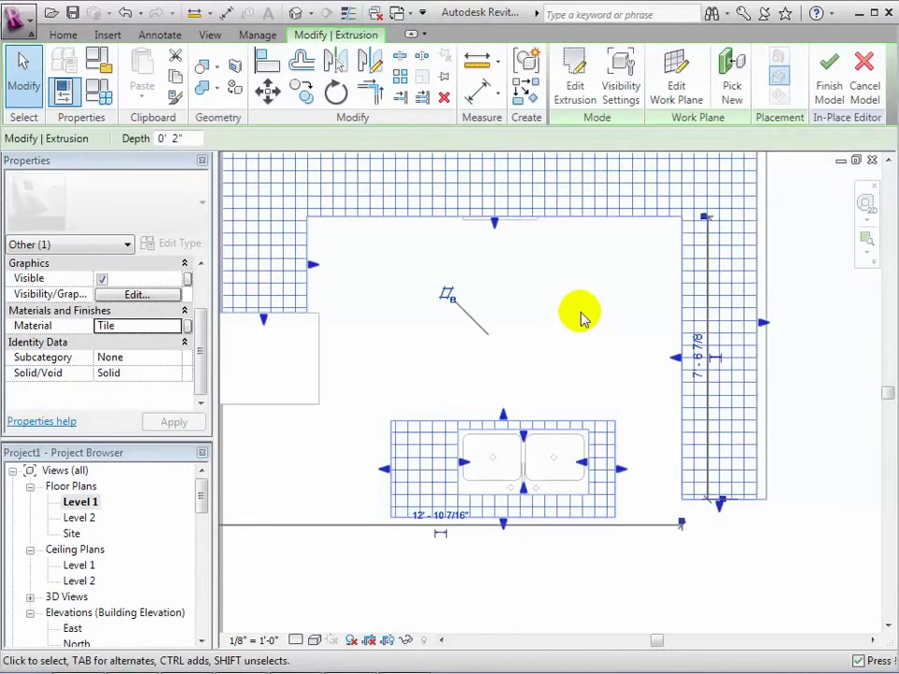
pyautogui.click(580, 318)
pyautogui.click(296, 13)
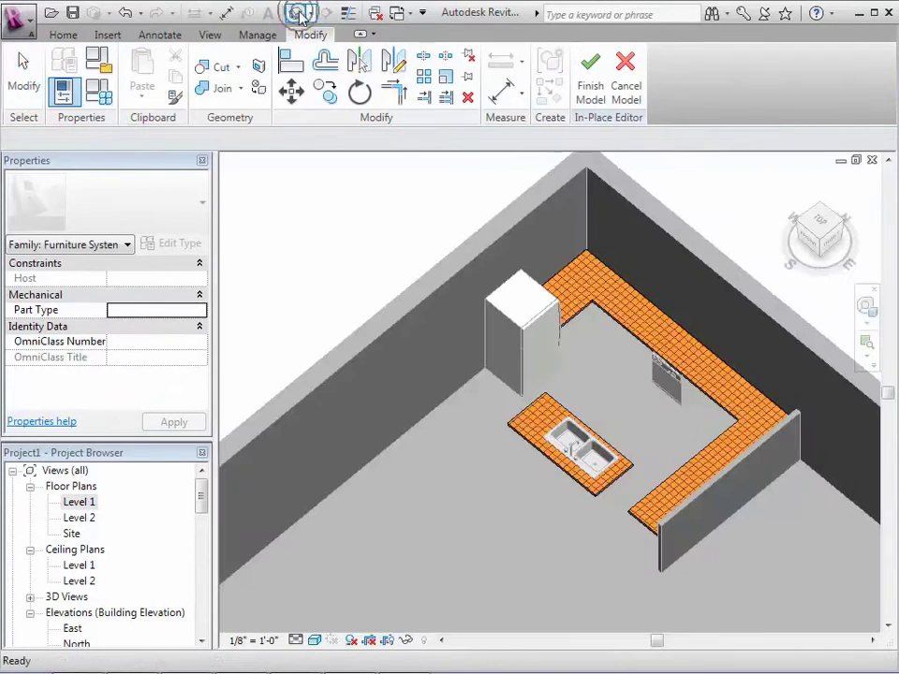
pyautogui.moveTo(819, 241); pyautogui.dragTo(796, 216)
pyautogui.moveTo(777, 209); pyautogui.dragTo(730, 258, button='middle')
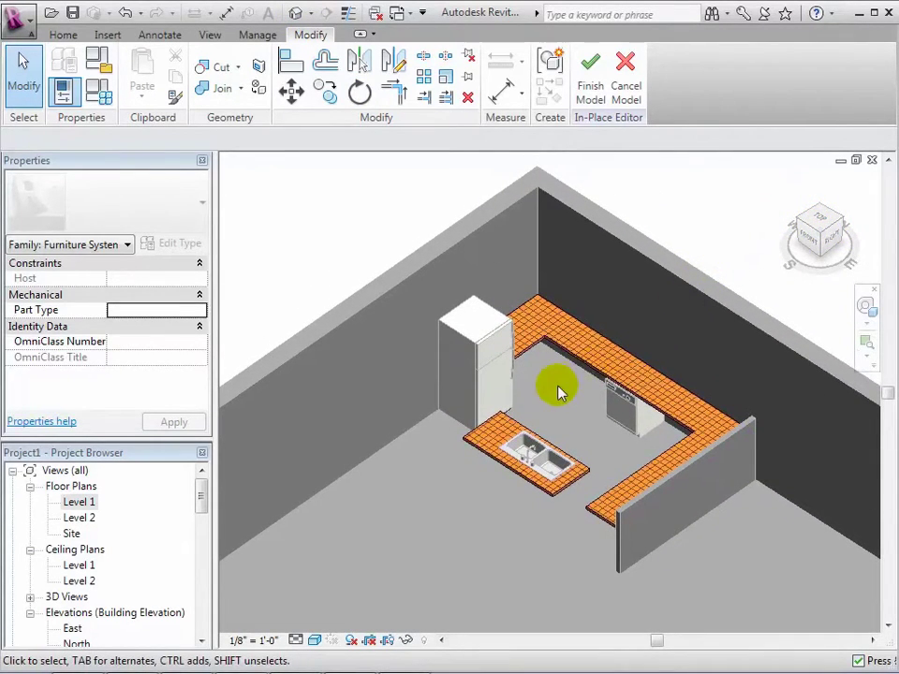
pyautogui.click(590, 89)
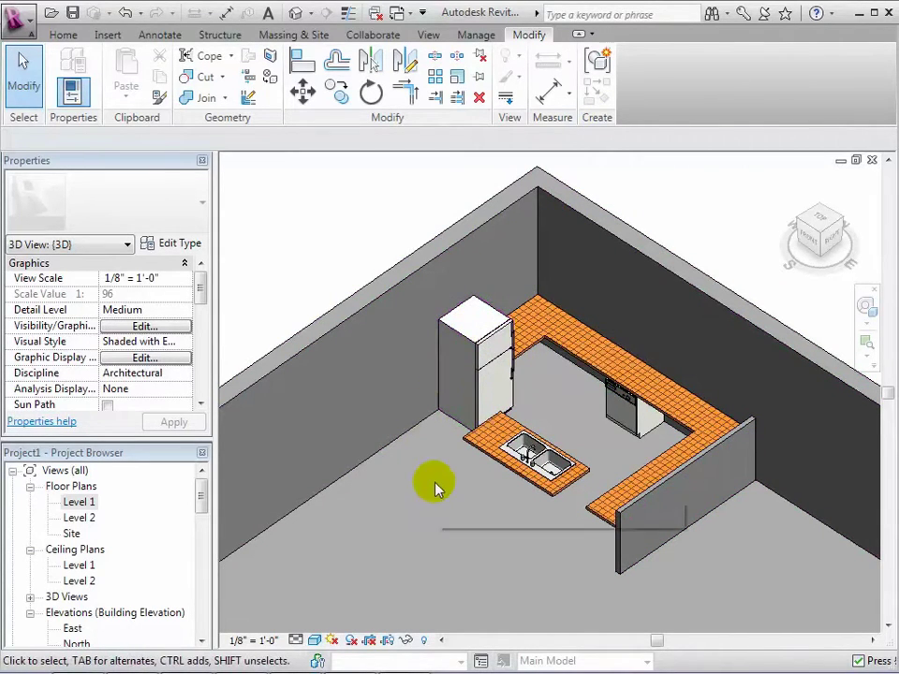
# - Widen the island by pulling the front face of the Kitchen Counter outward, away from the sink
pyautogui.click(590, 512)
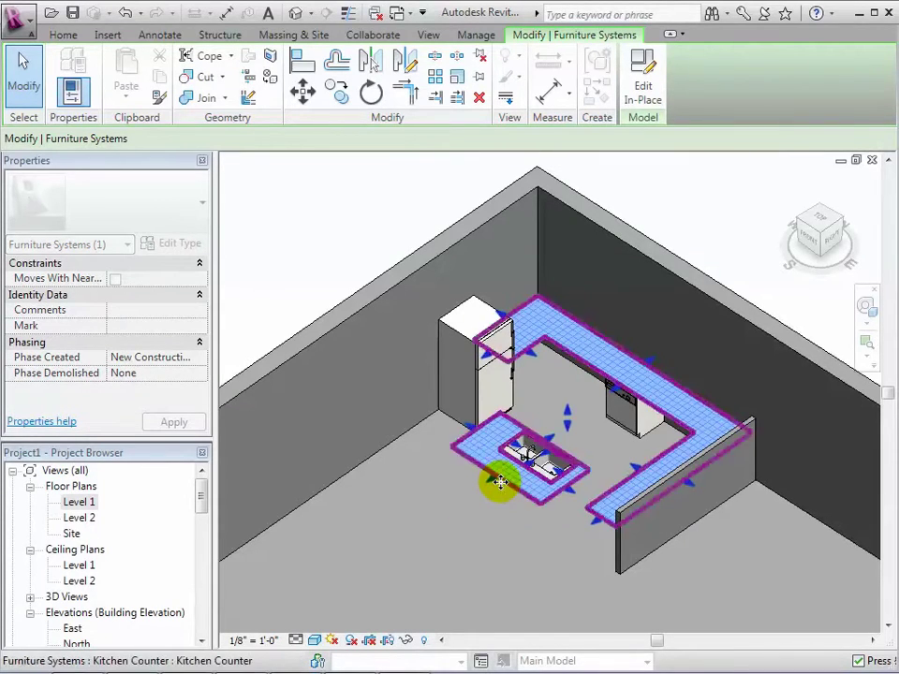
pyautogui.click(500, 484)
pyautogui.click(500, 539)
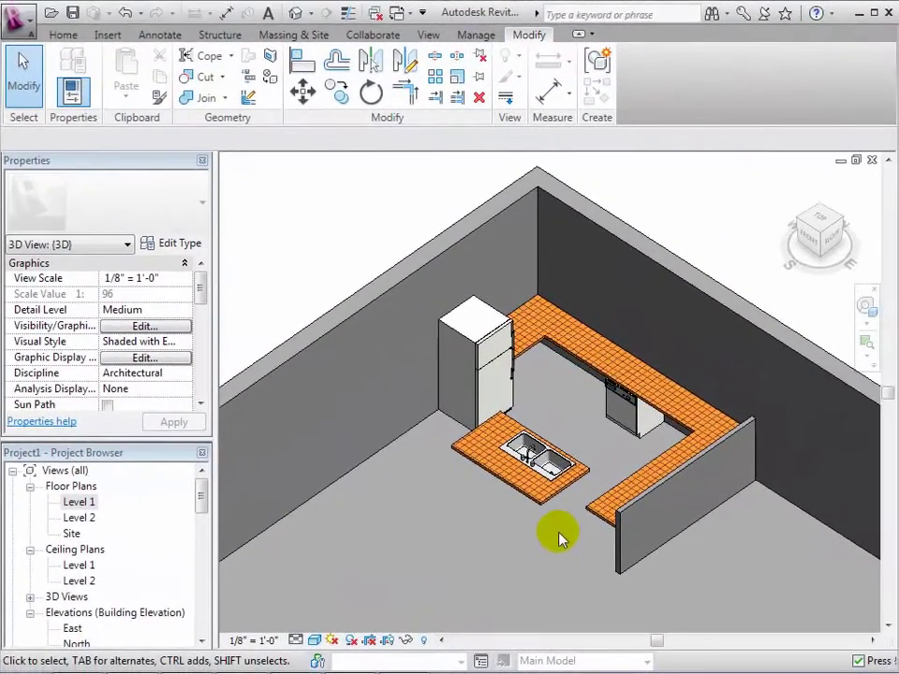
# - Reopen the Kitchen Counter for in-place editing and edit its extrusion sketch in the Level 1 floor plan
pyautogui.click(581, 513)
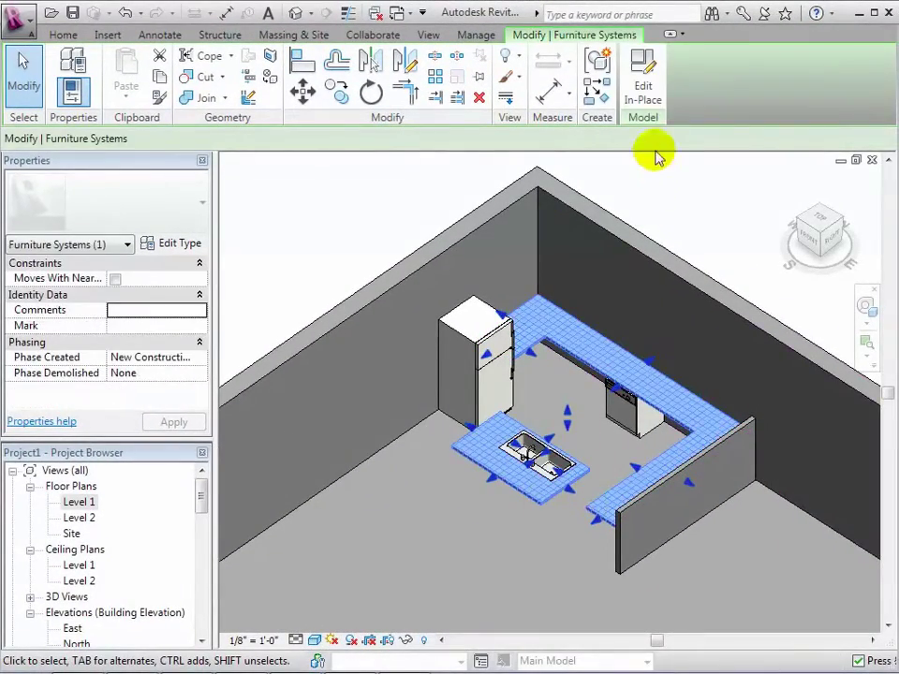
pyautogui.click(642, 83)
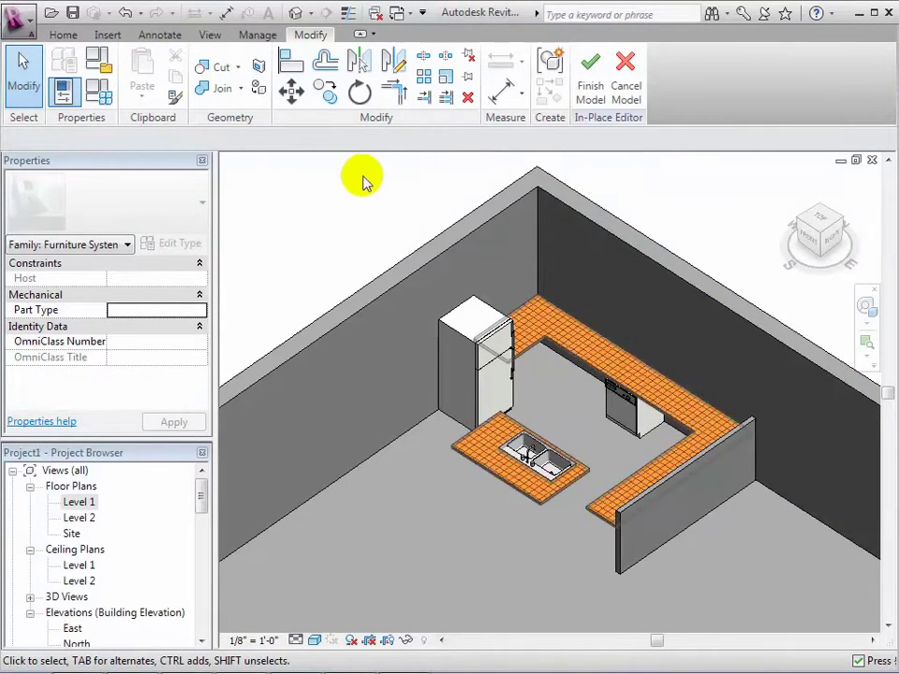
pyautogui.click(568, 361)
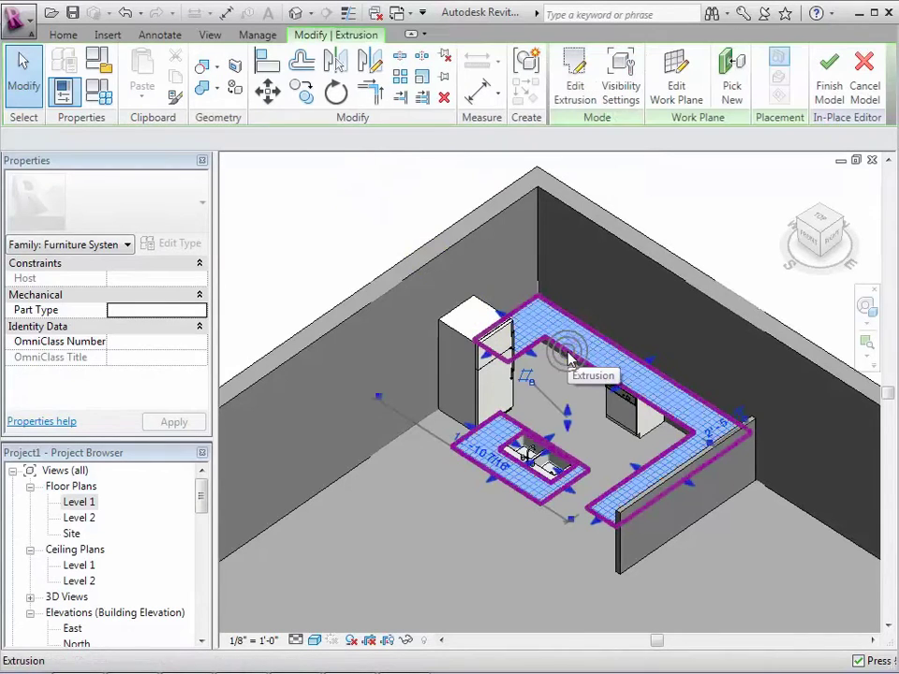
pyautogui.click(572, 89)
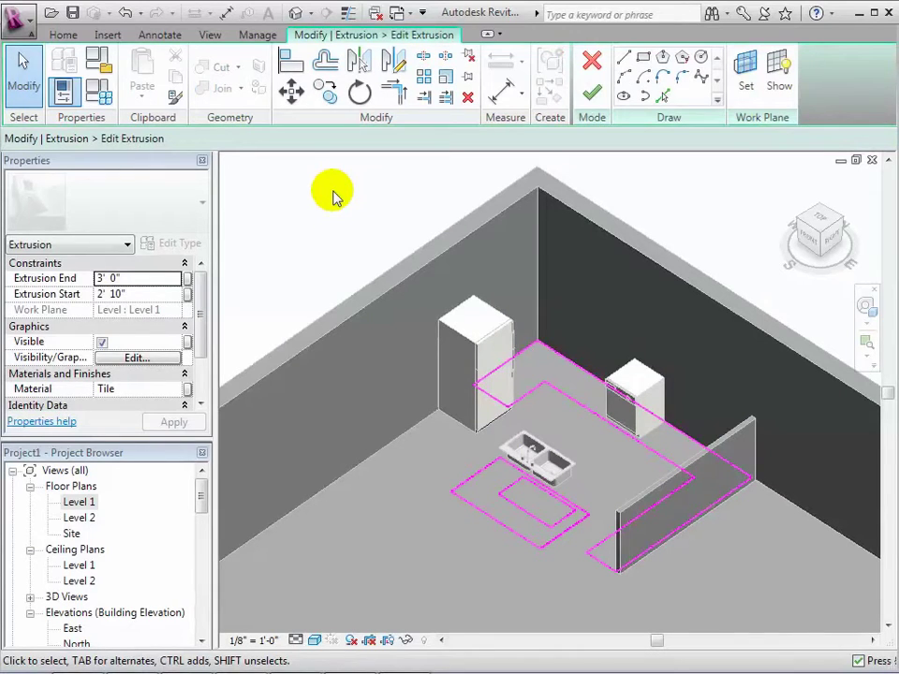
pyautogui.doubleClick(82, 502)
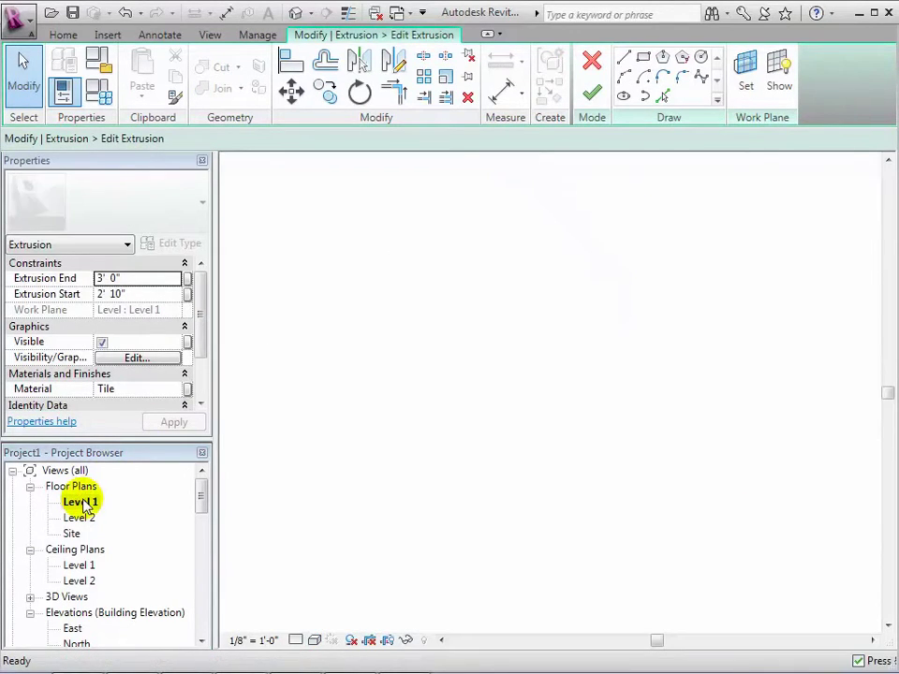
# - Delete the straight front line of the sink island from the counter's extrusion sketch
pyautogui.click(478, 557)
pyautogui.moveTo(478, 553); pyautogui.dragTo(478, 526)
pyautogui.press('Delete')
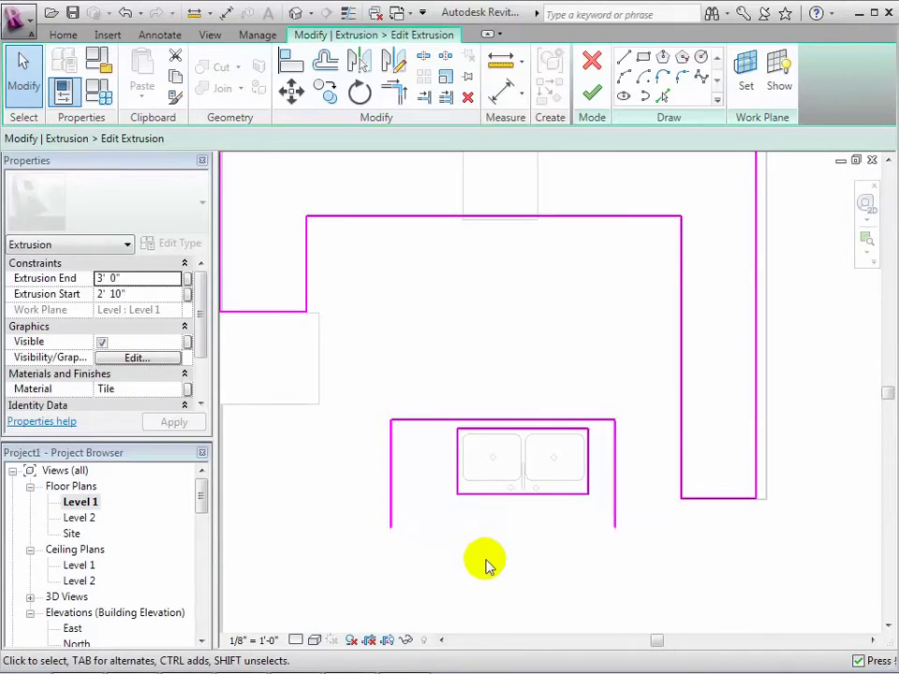
# - Close the island outline with an outward-bulging front arc of about 8' radius, then finish the extrusion edit and check it in 3D
pyautogui.click(625, 76)
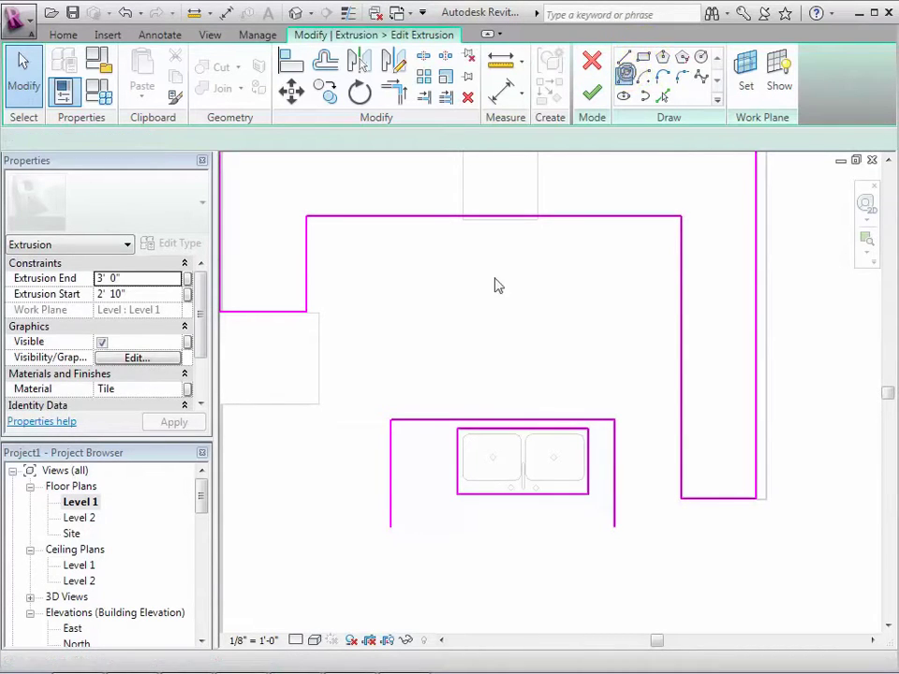
pyautogui.click(392, 526)
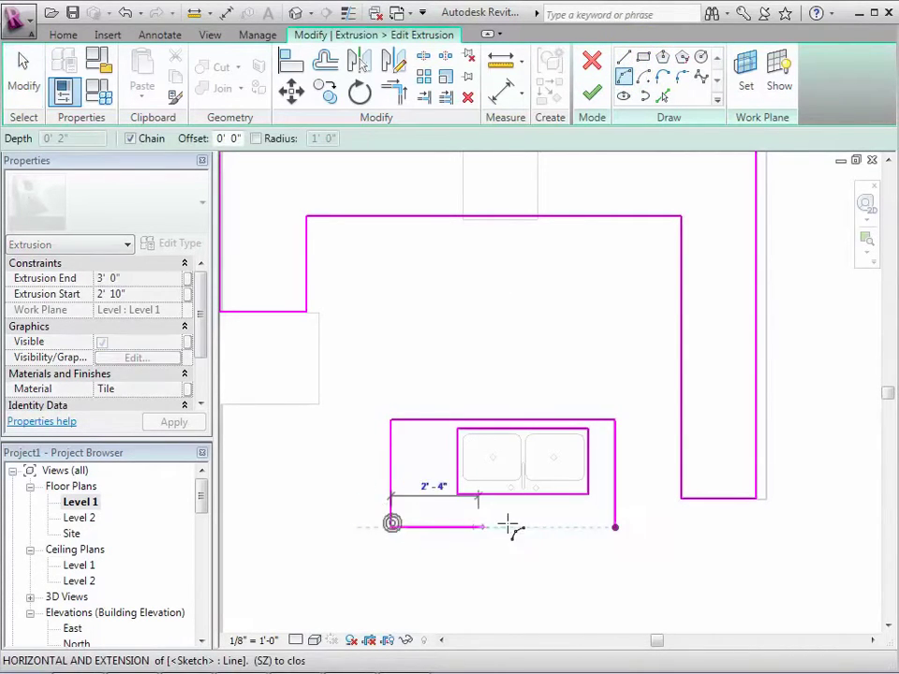
pyautogui.click(614, 527)
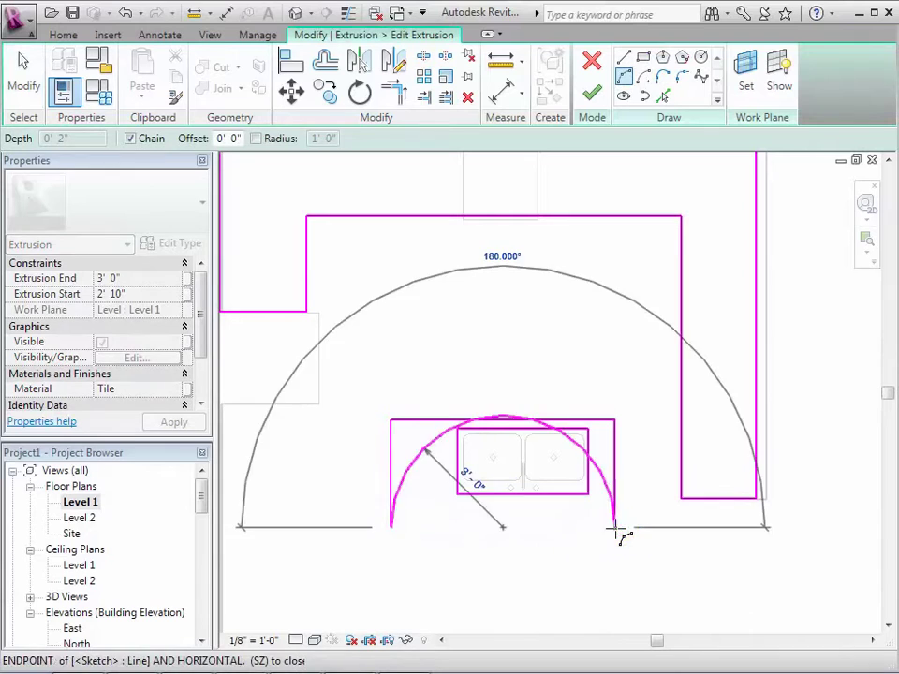
pyautogui.click(558, 543)
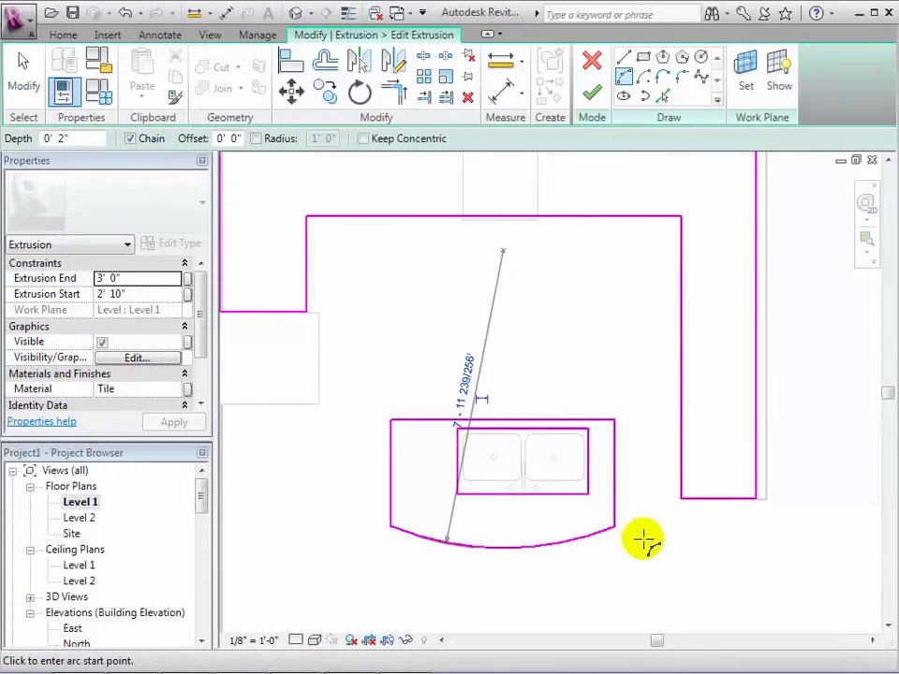
pyautogui.click(23, 75)
pyautogui.click(548, 307)
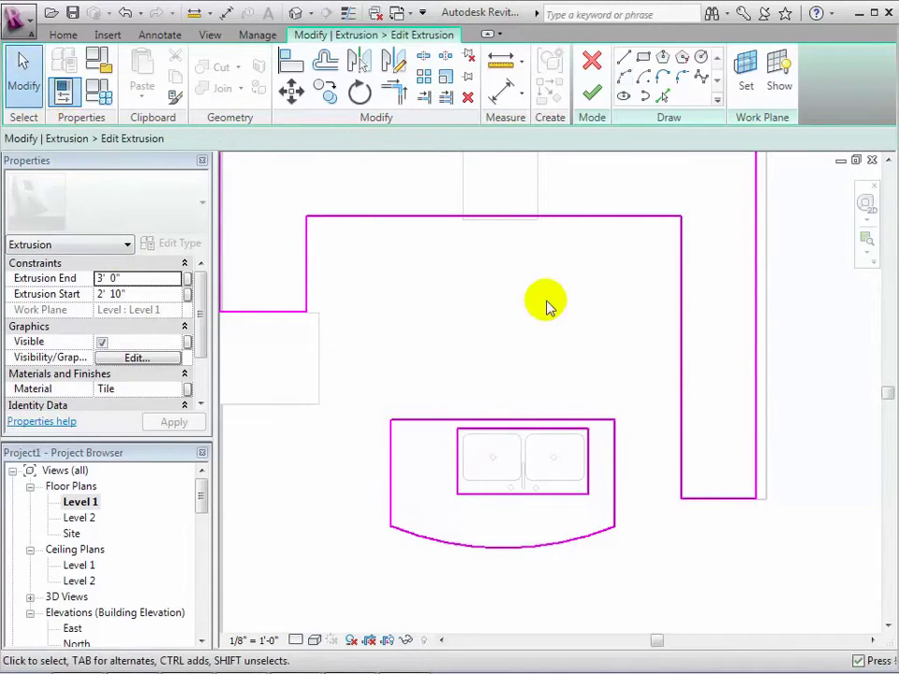
pyautogui.click(591, 96)
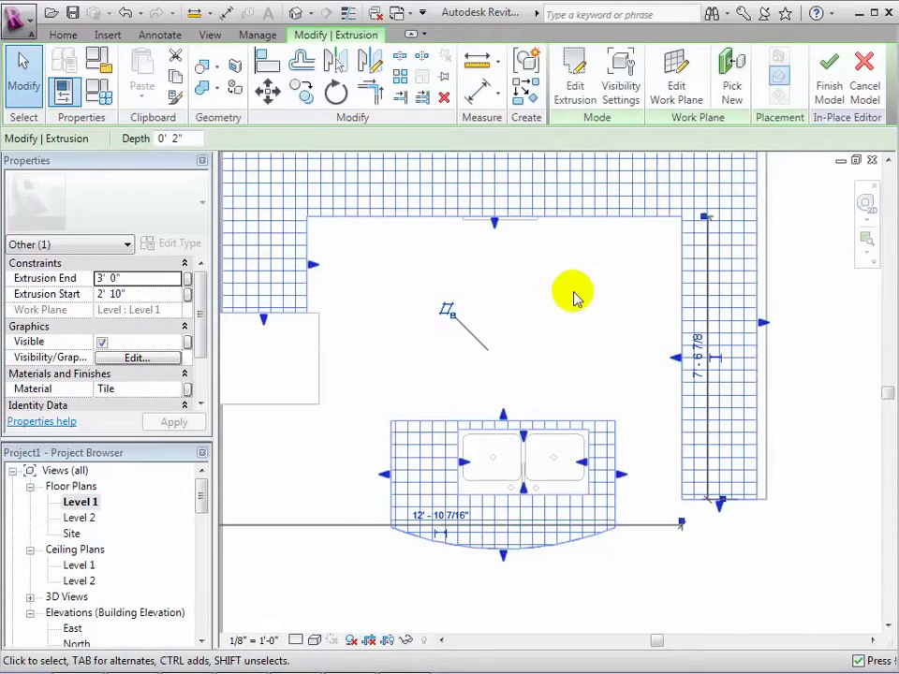
pyautogui.click(296, 12)
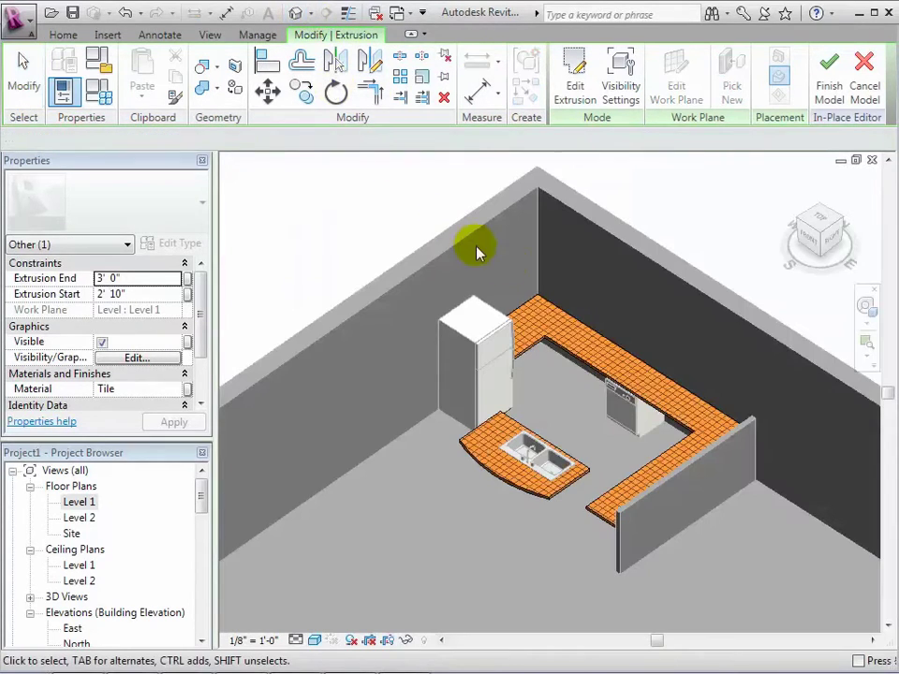
# - Start a new extrusion in the Level 1 plan and sketch a rectangular base outline, 6' 0" by about 2' 10", on the island's straight edges and arc ends
pyautogui.doubleClick(81, 504)
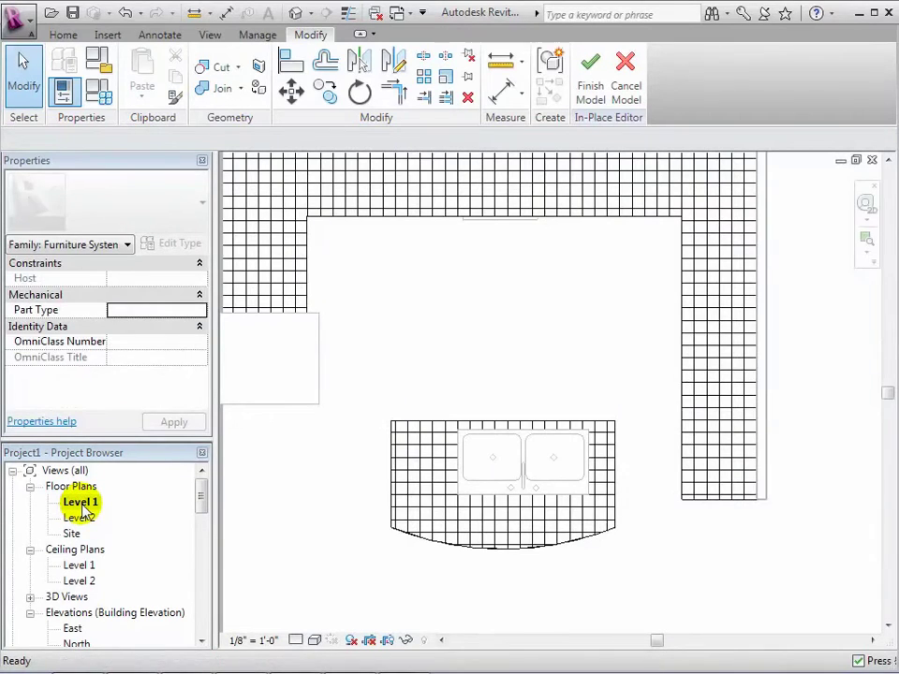
pyautogui.click(60, 35)
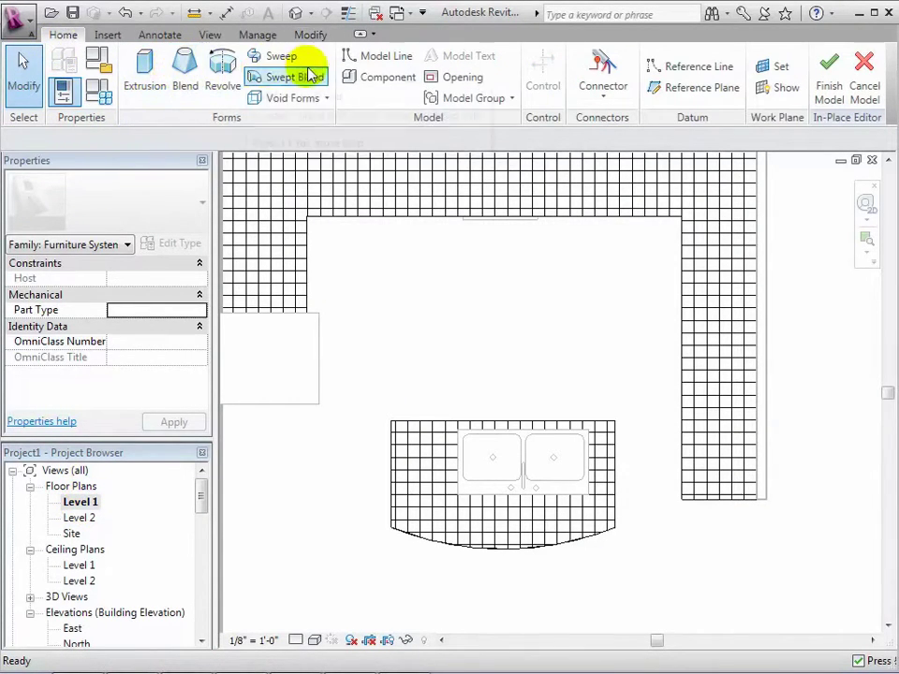
pyautogui.click(145, 75)
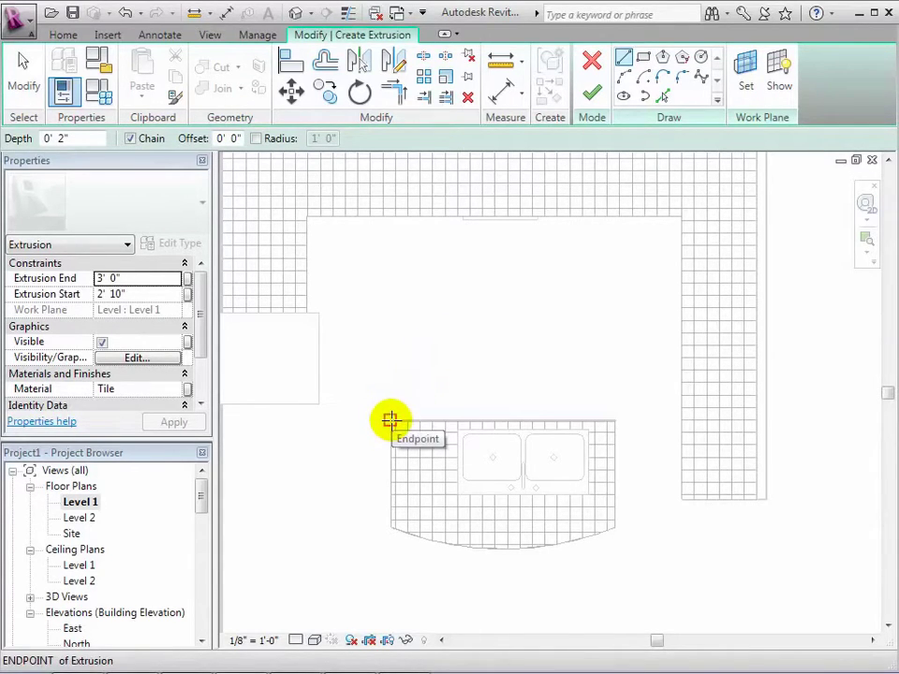
pyautogui.click(391, 421)
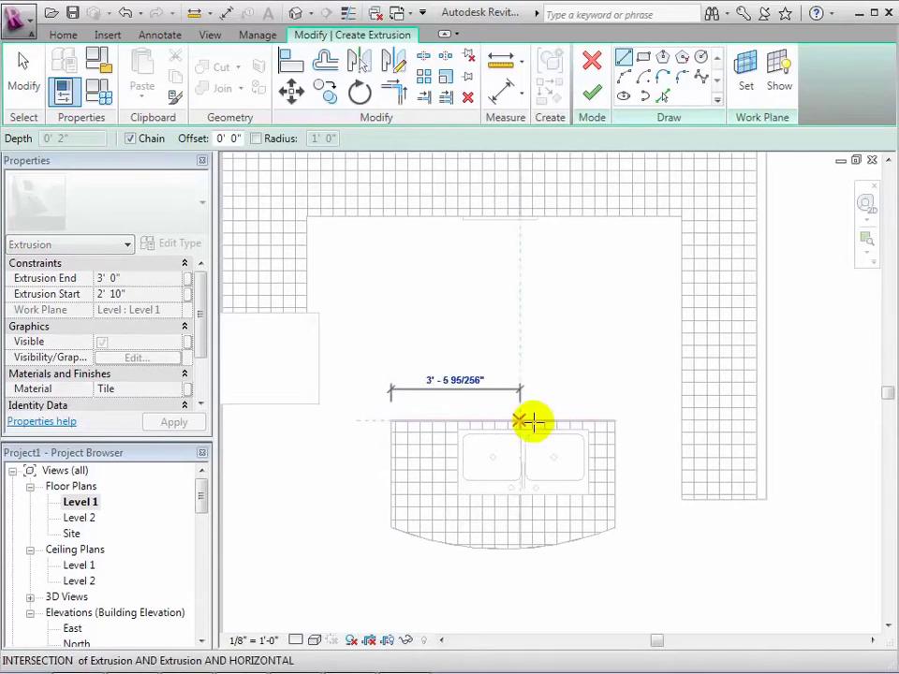
pyautogui.click(614, 421)
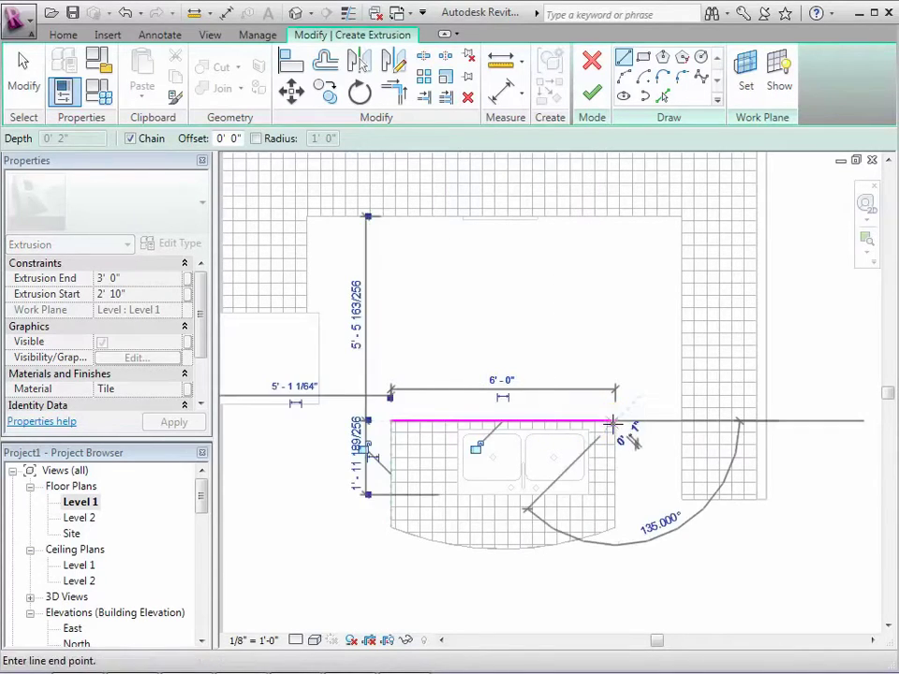
pyautogui.click(613, 526)
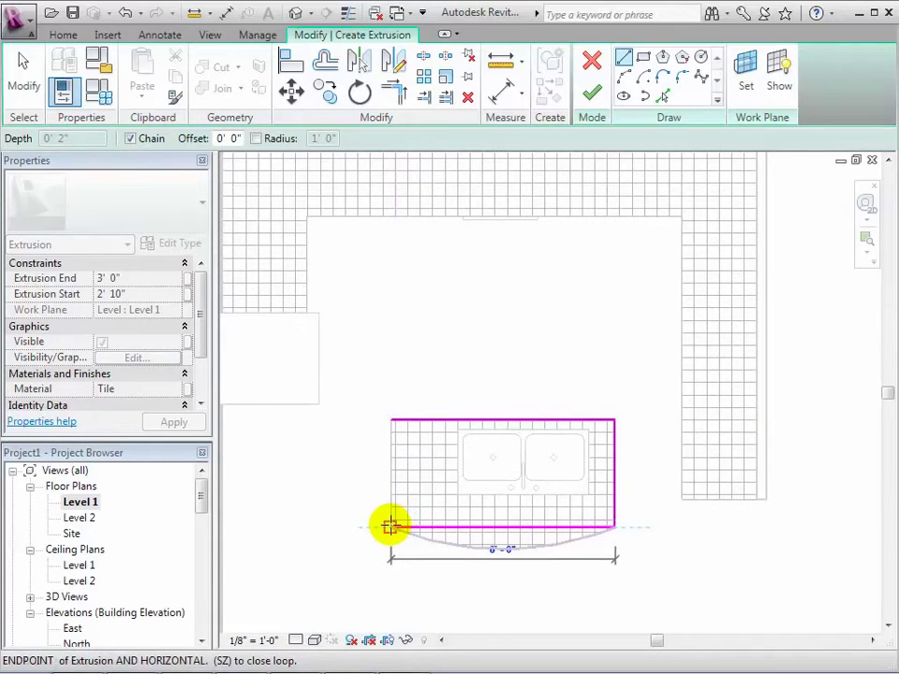
pyautogui.click(390, 526)
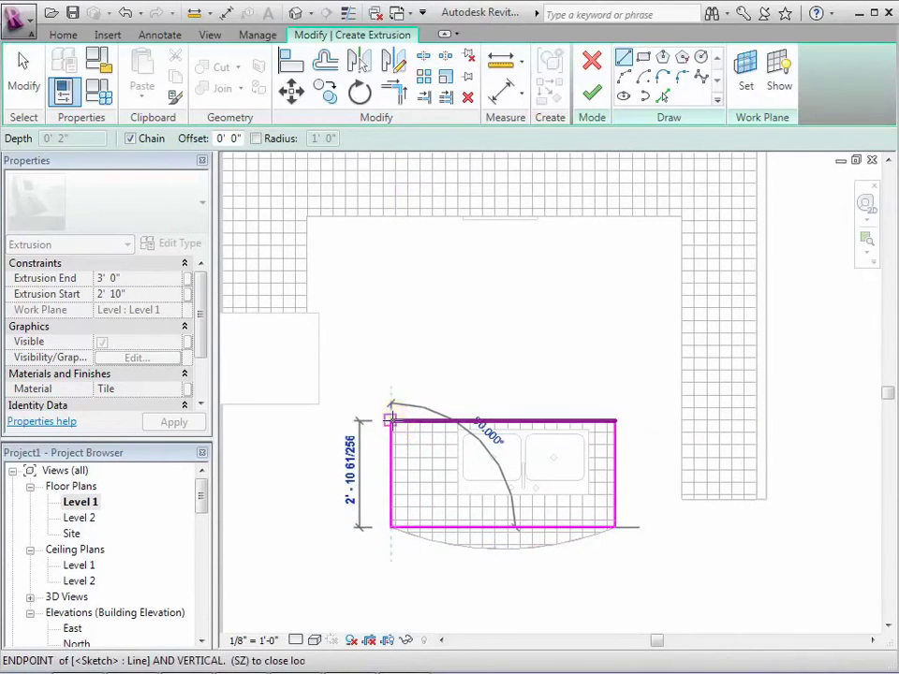
pyautogui.click(391, 421)
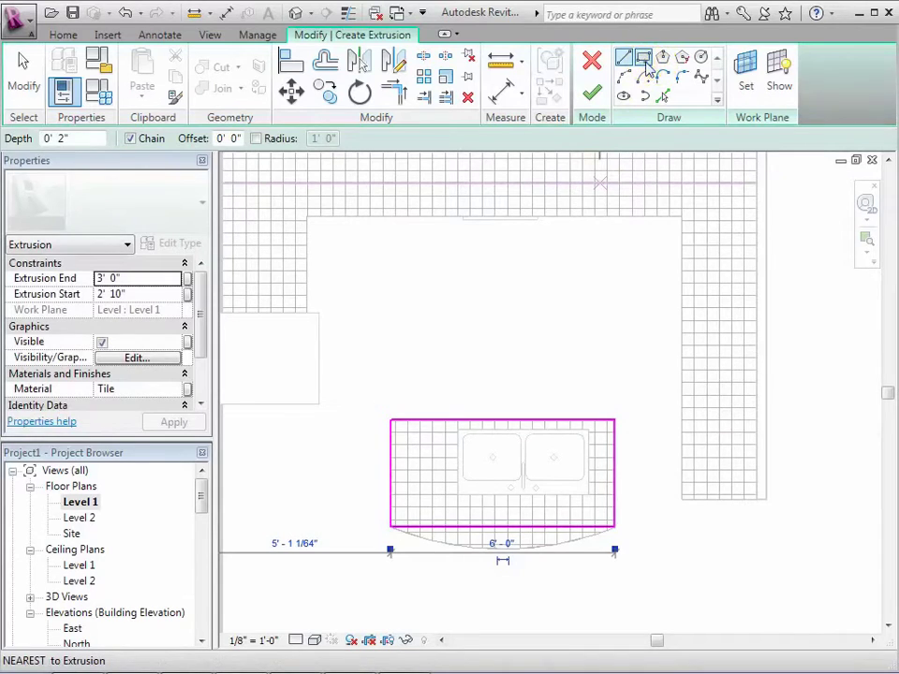
# - Sketch an inner rectangle about 5' 4 1/2" by 2' 6" inside the base outline, around the sink, to form a hollow base
pyautogui.click(644, 60)
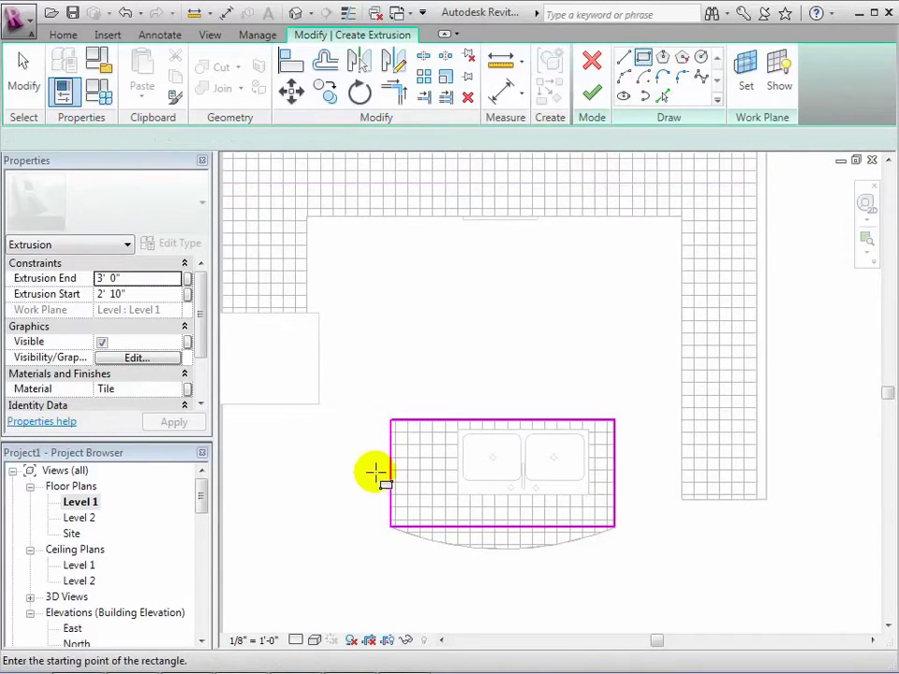
pyautogui.click(400, 426)
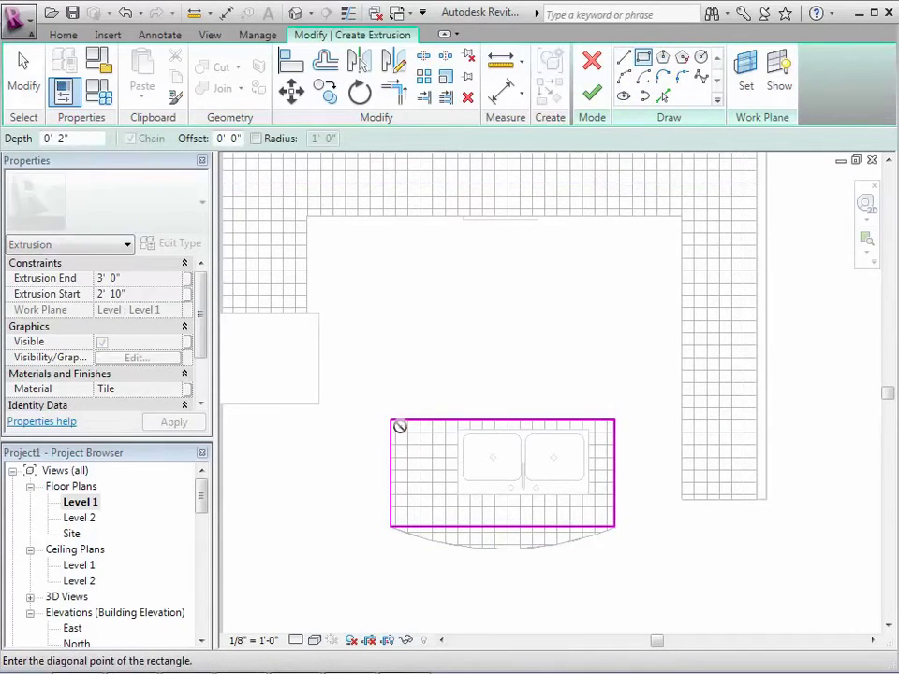
pyautogui.click(602, 518)
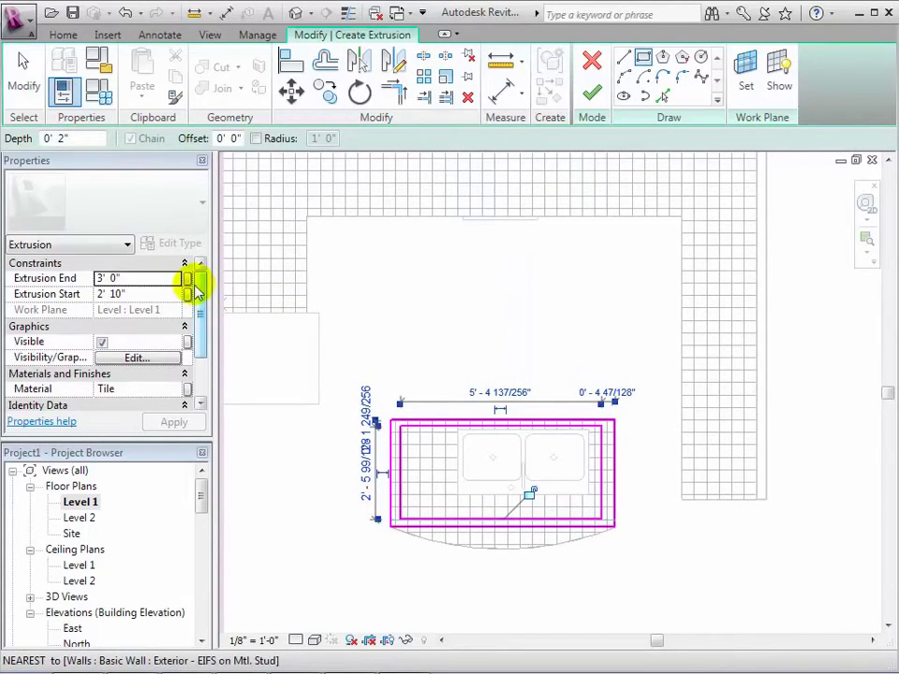
# - Set the island base's extrusion end to 2' 10" and its extrusion start to 0
pyautogui.click(133, 279)
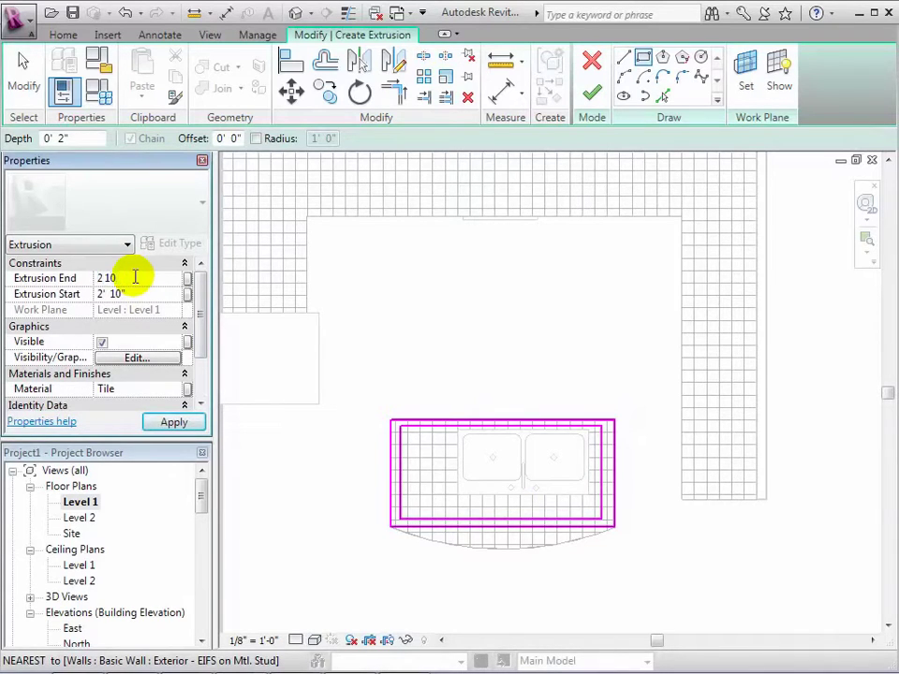
pyautogui.click(142, 290)
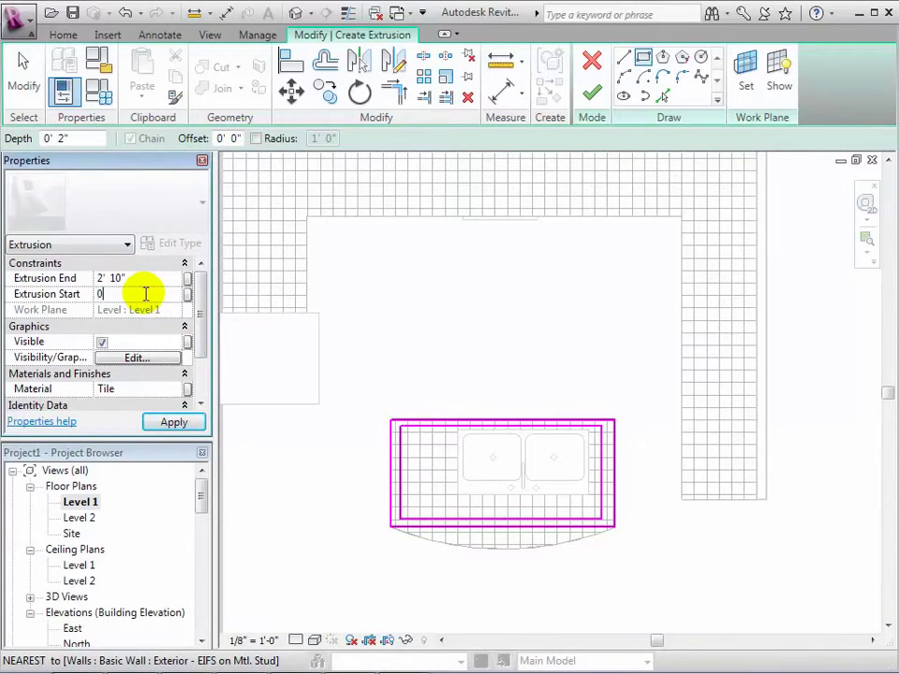
pyautogui.click(145, 294)
# - Assign the Wood - Cherry material to the island base, finish its extrusion and show it in the 3D view
pyautogui.click(173, 390)
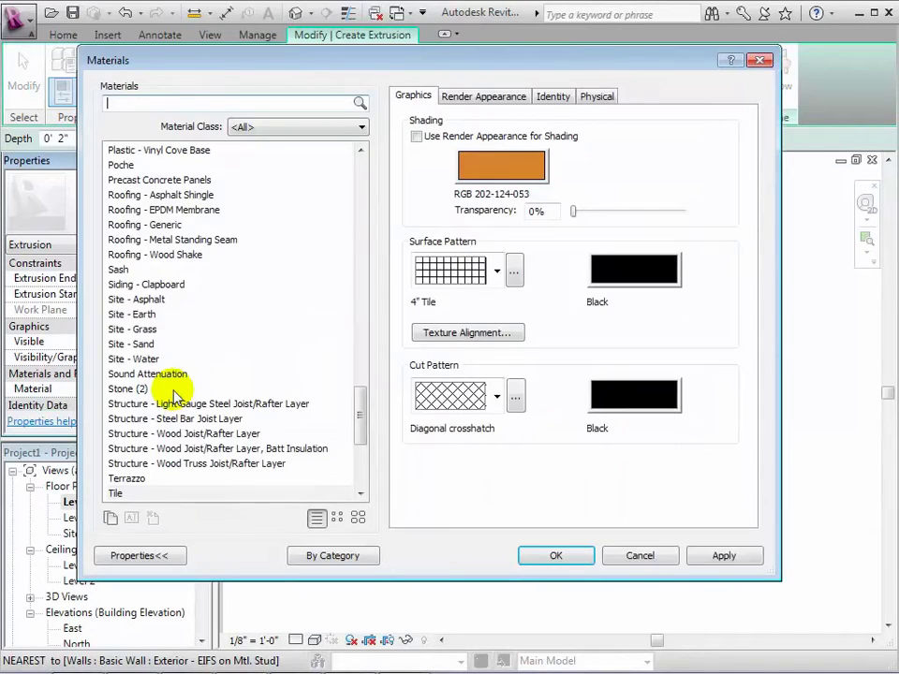
pyautogui.moveTo(364, 416); pyautogui.dragTo(370, 471)
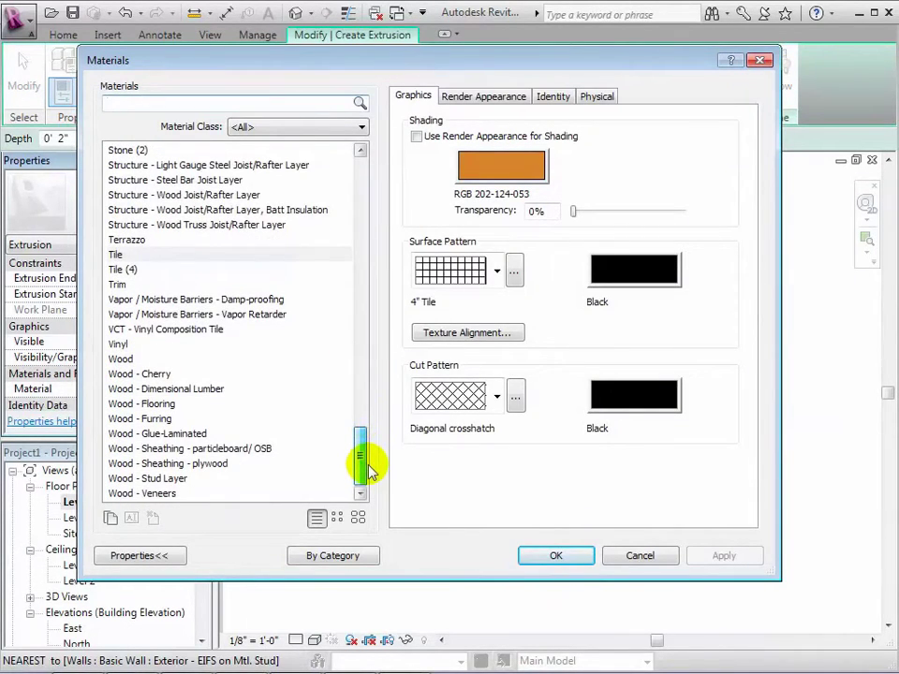
pyautogui.click(158, 375)
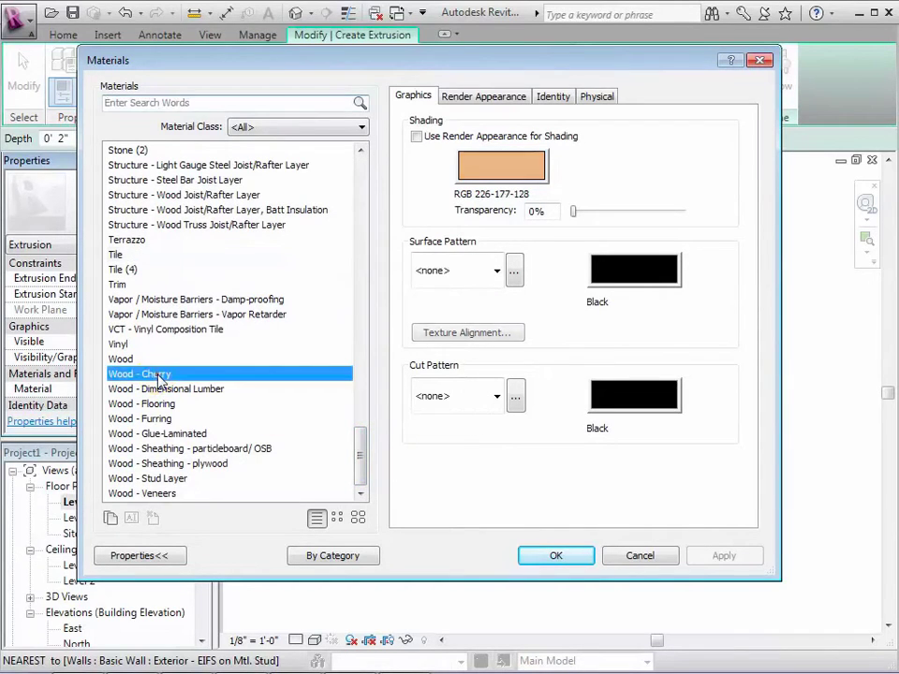
pyautogui.click(556, 556)
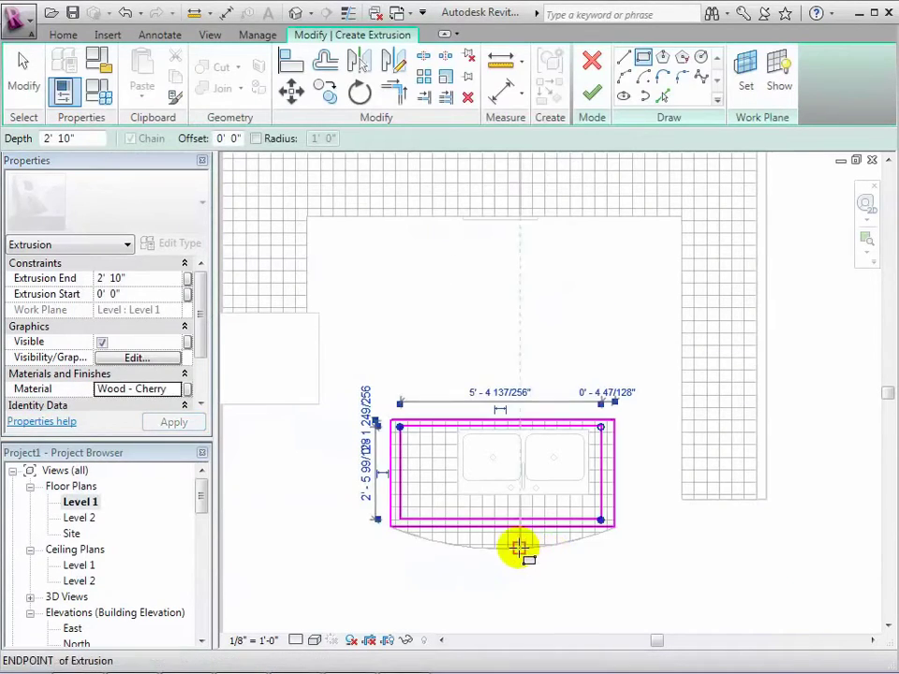
pyautogui.click(595, 94)
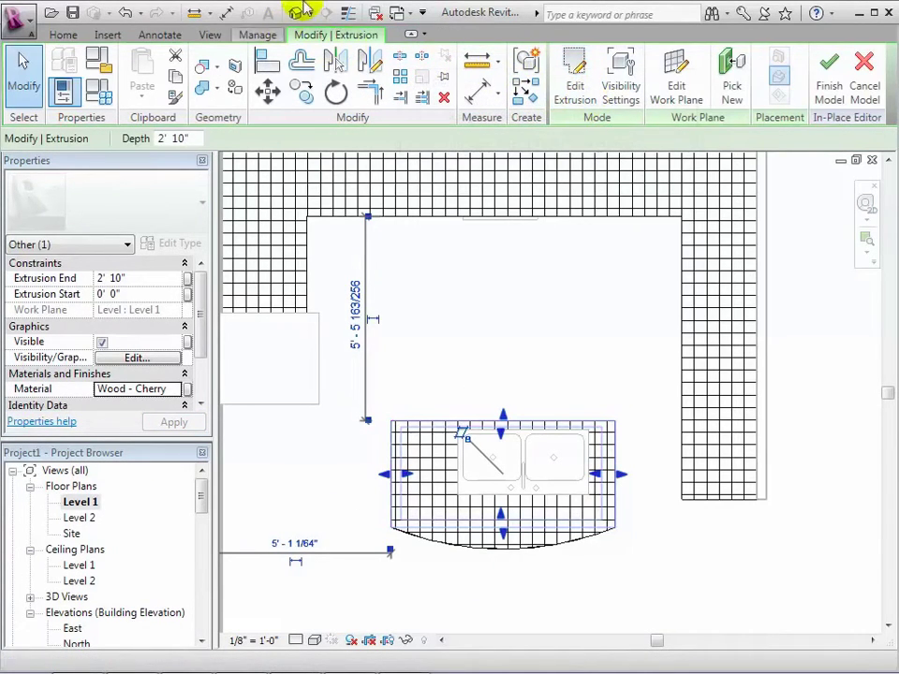
pyautogui.click(299, 13)
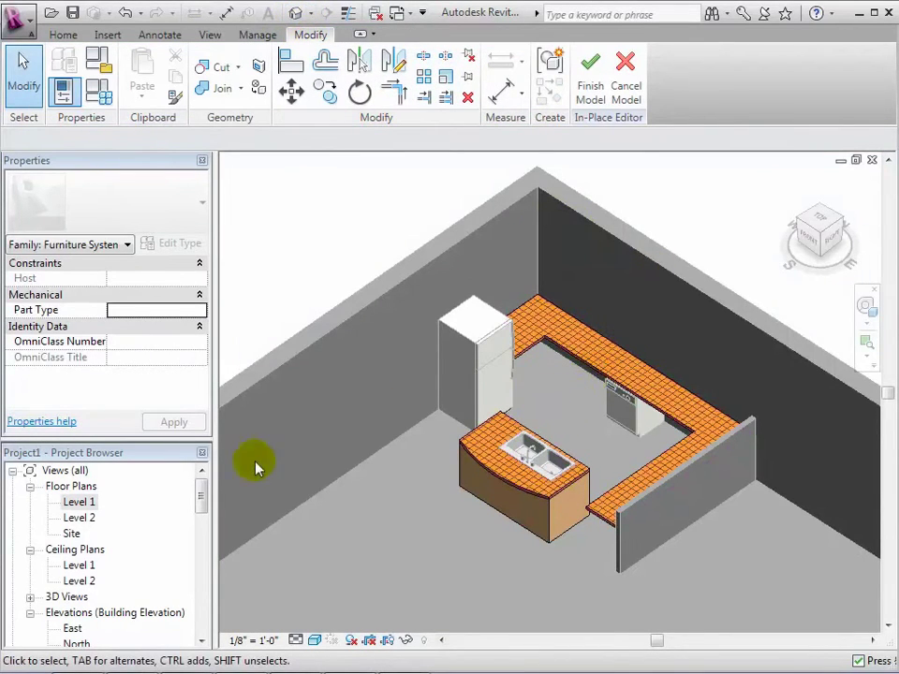
# - Start a Sweep and define its path by picking the three inner top edges of the U-shaped wall counter
pyautogui.click(65, 37)
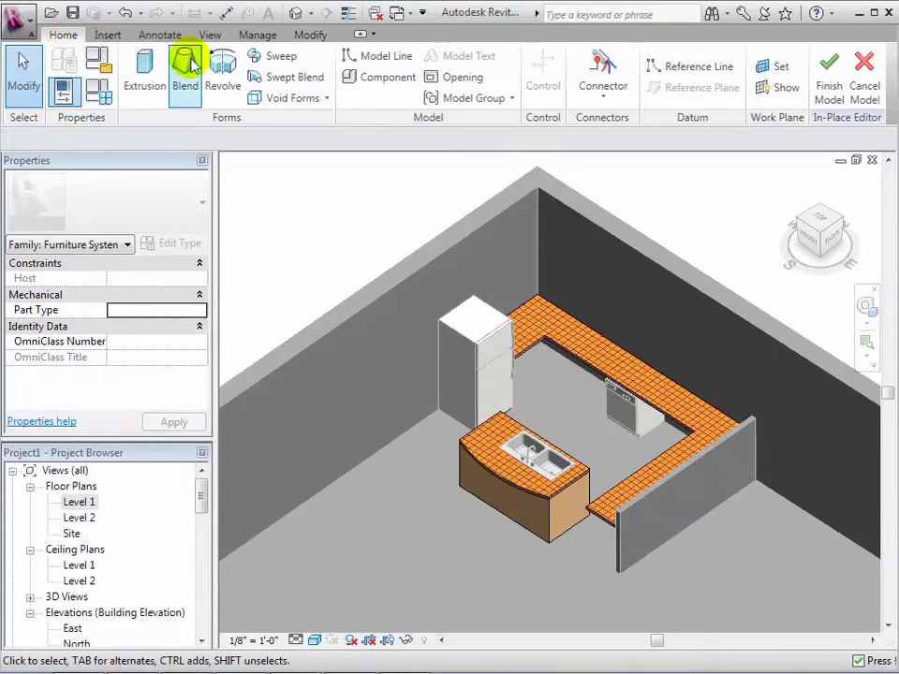
pyautogui.click(279, 62)
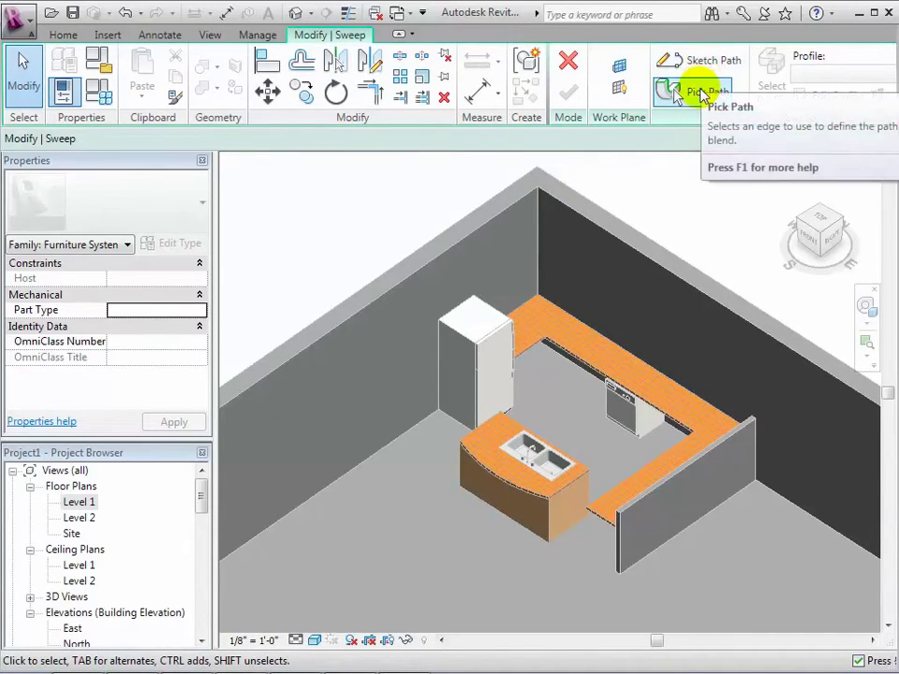
pyautogui.click(694, 91)
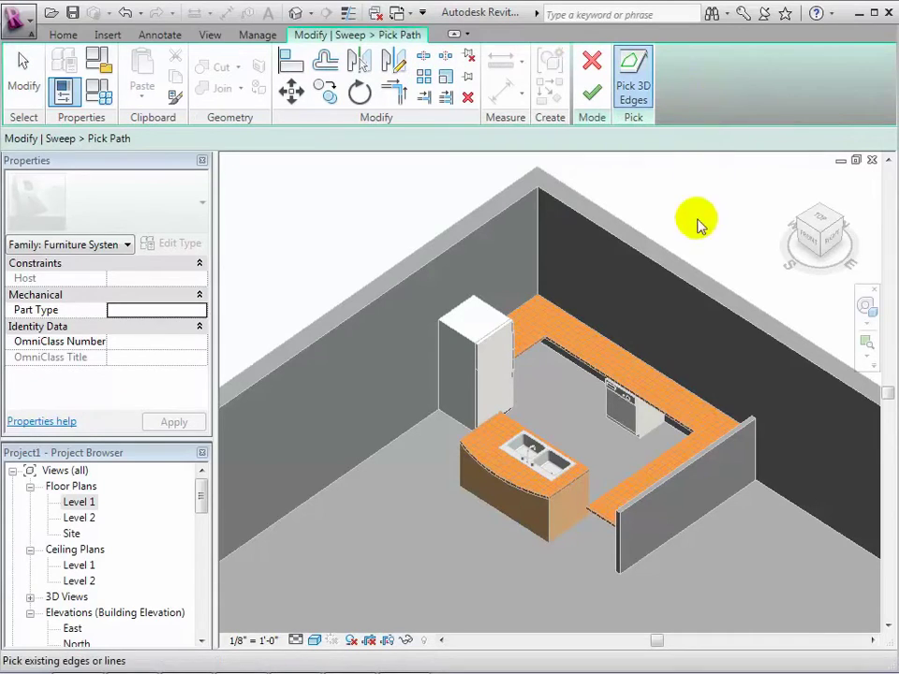
pyautogui.click(653, 468)
pyautogui.click(578, 367)
pyautogui.click(567, 364)
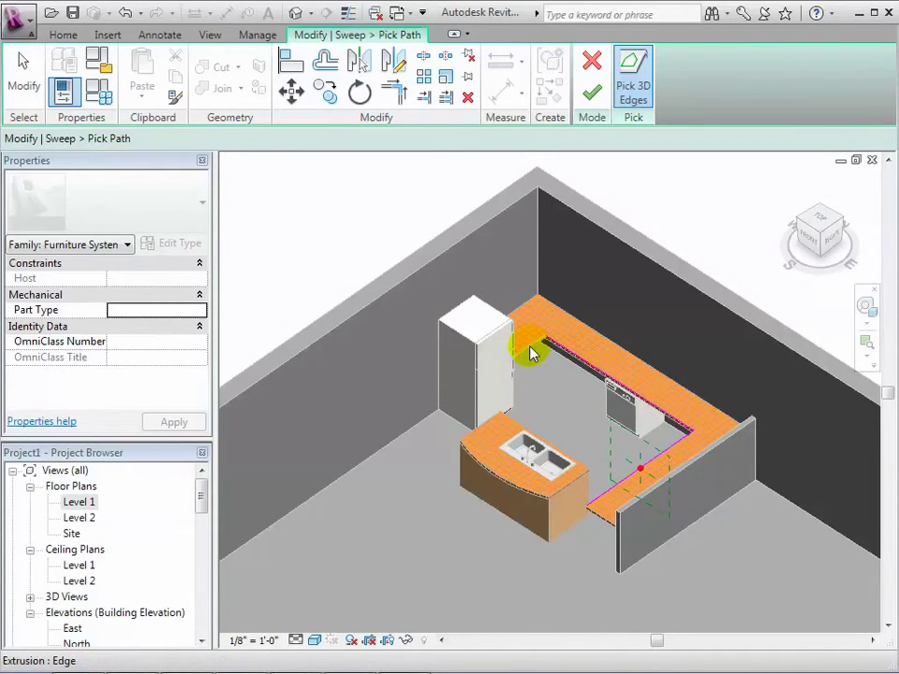
pyautogui.click(530, 356)
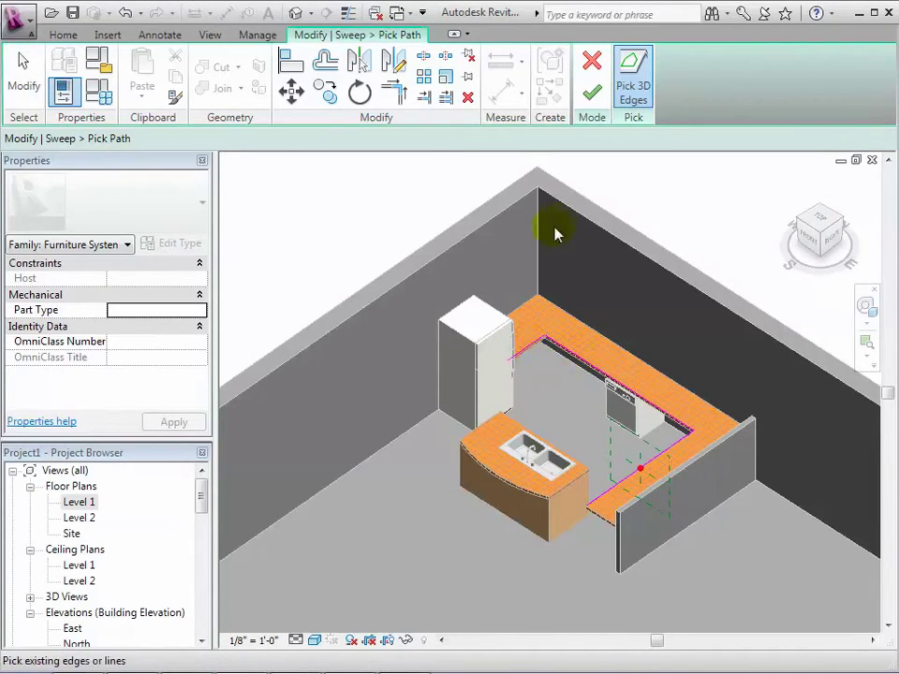
pyautogui.click(592, 91)
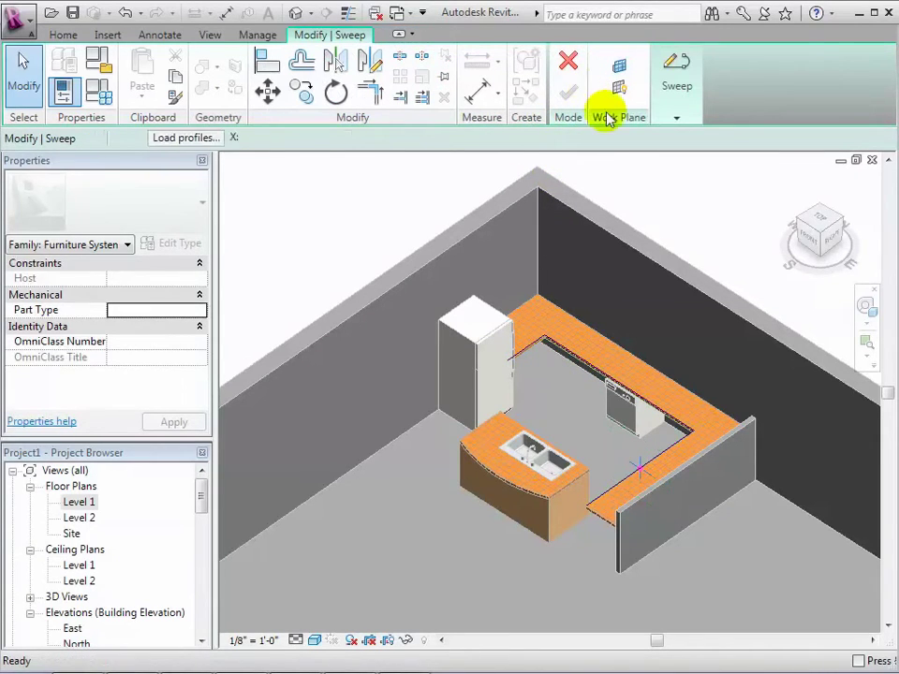
# - In the front view, sketch a closed tapered sweep profile below the counter's inner top edge, about 4" wide and about 6 1/2" deep
pyautogui.click(813, 242)
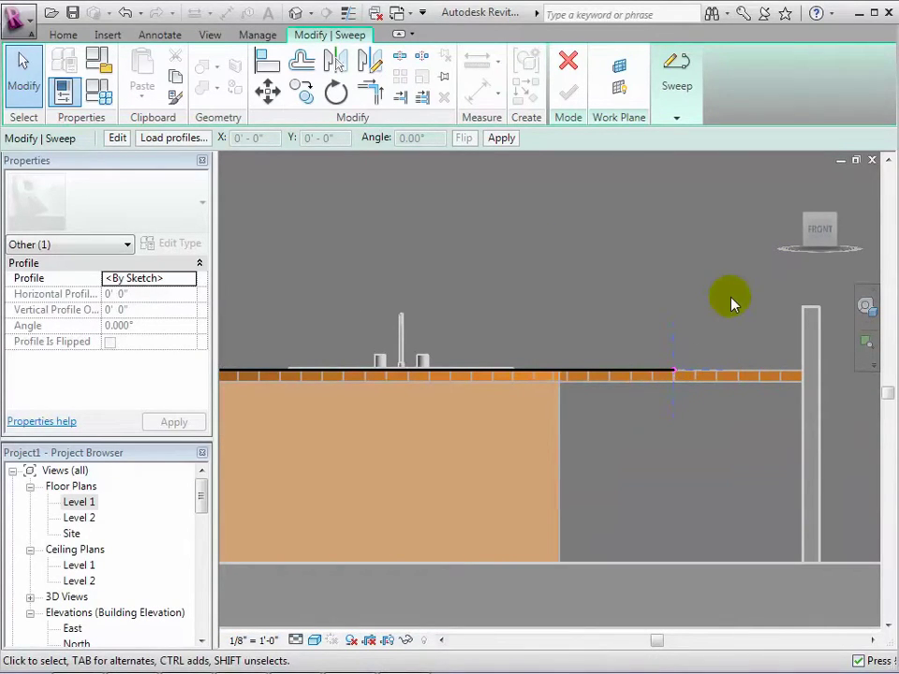
pyautogui.click(678, 119)
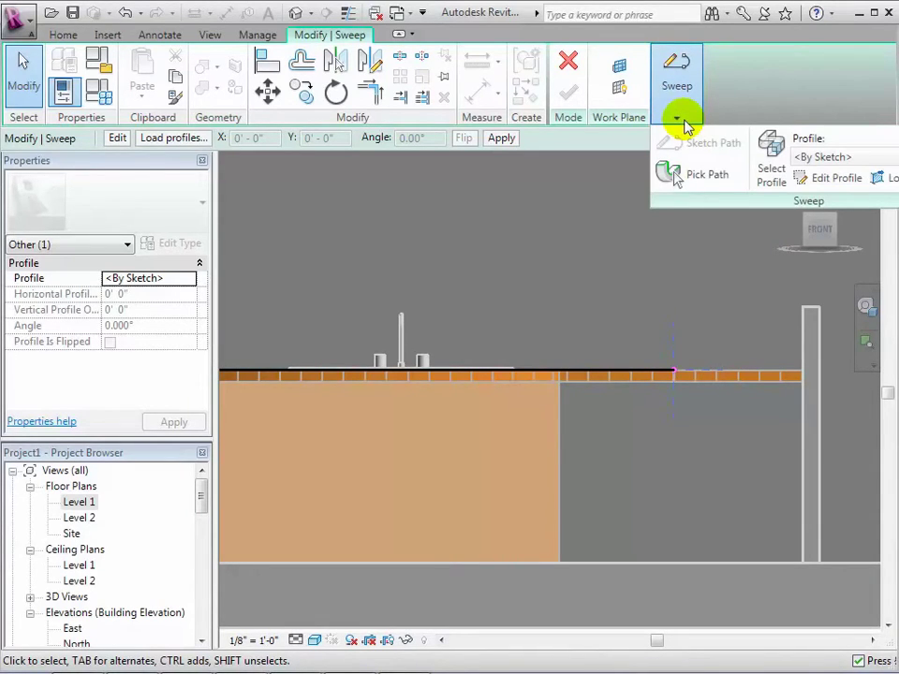
pyautogui.click(830, 180)
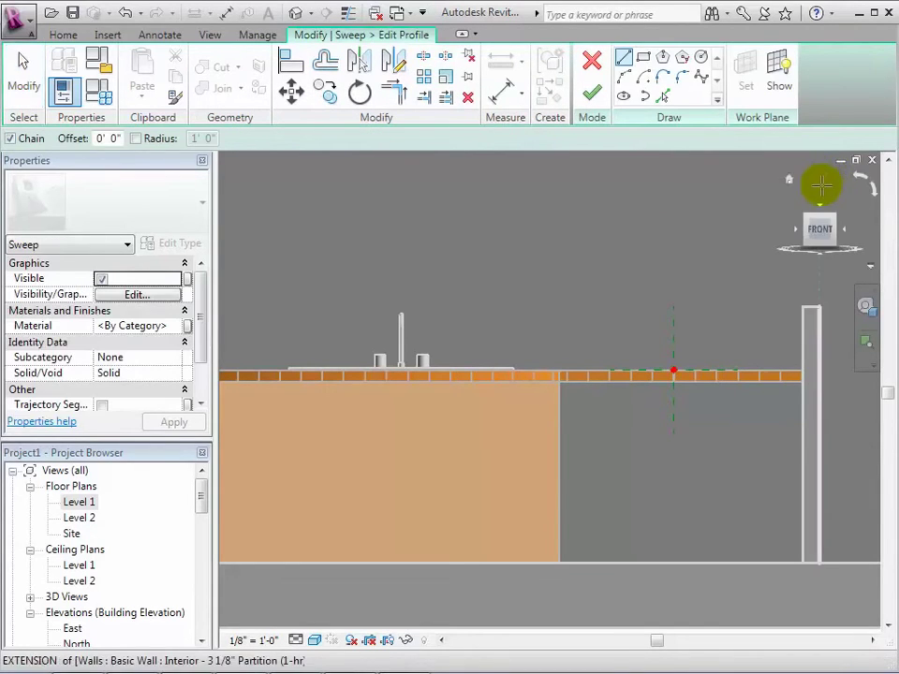
pyautogui.click(626, 62)
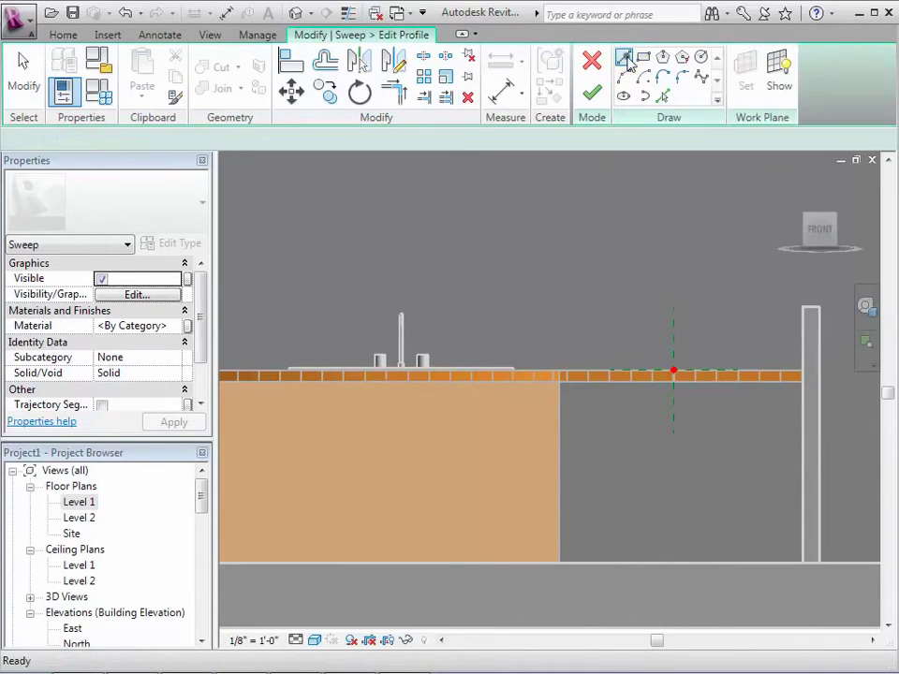
pyautogui.click(673, 372)
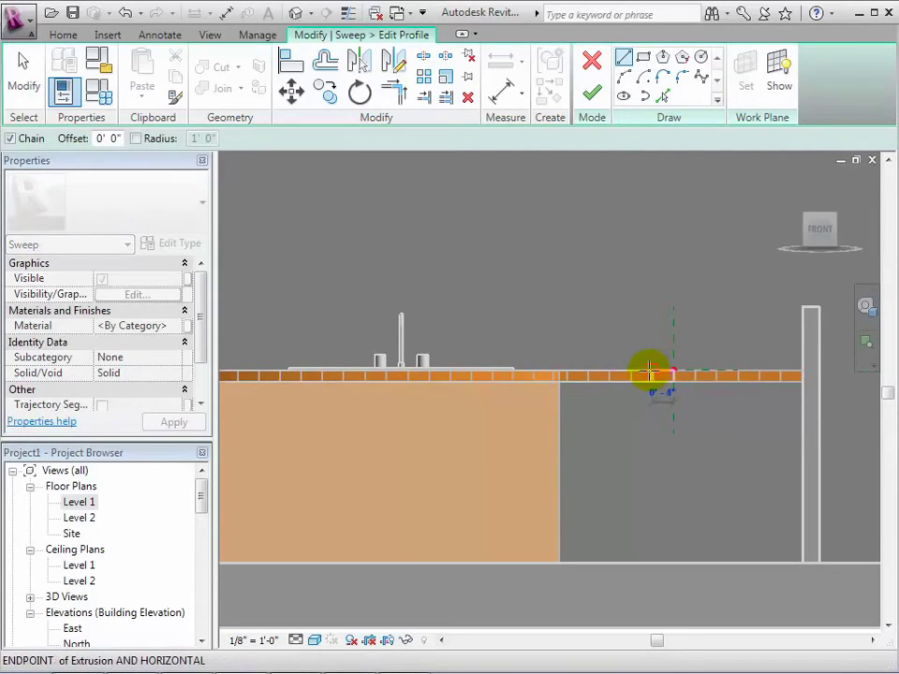
pyautogui.click(654, 371)
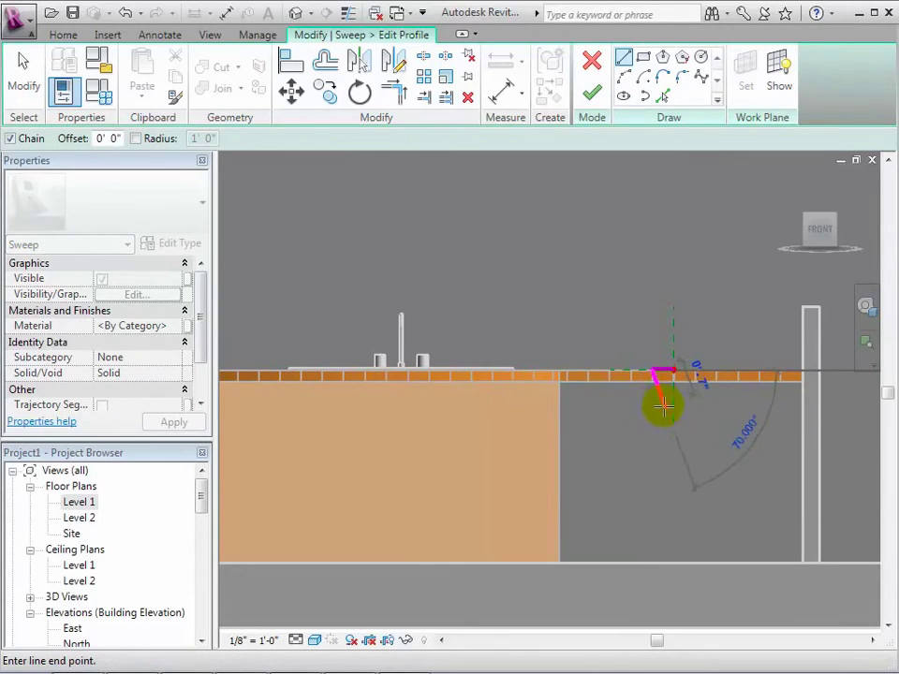
pyautogui.click(666, 405)
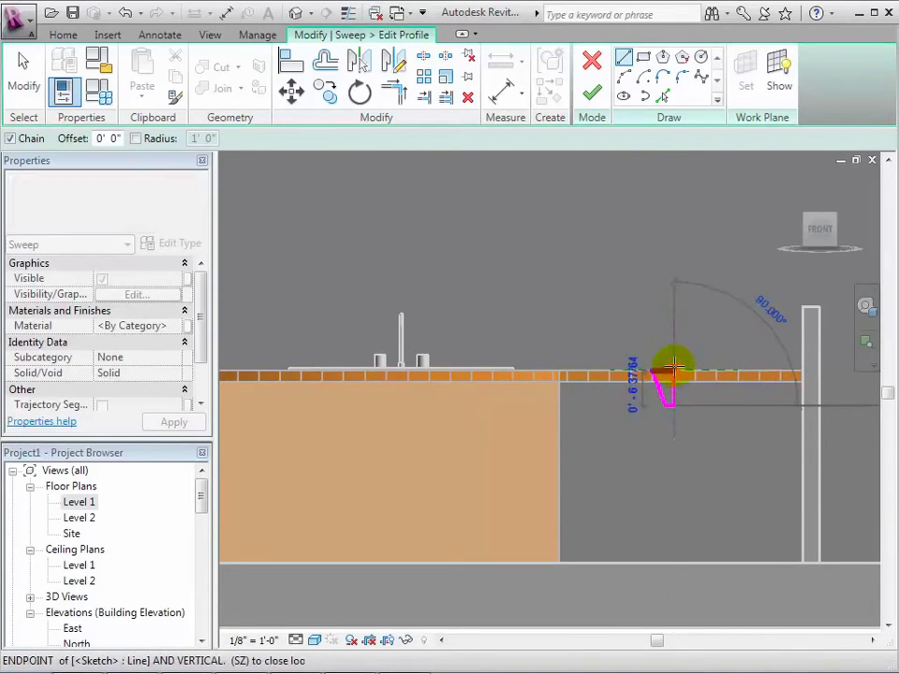
pyautogui.click(672, 371)
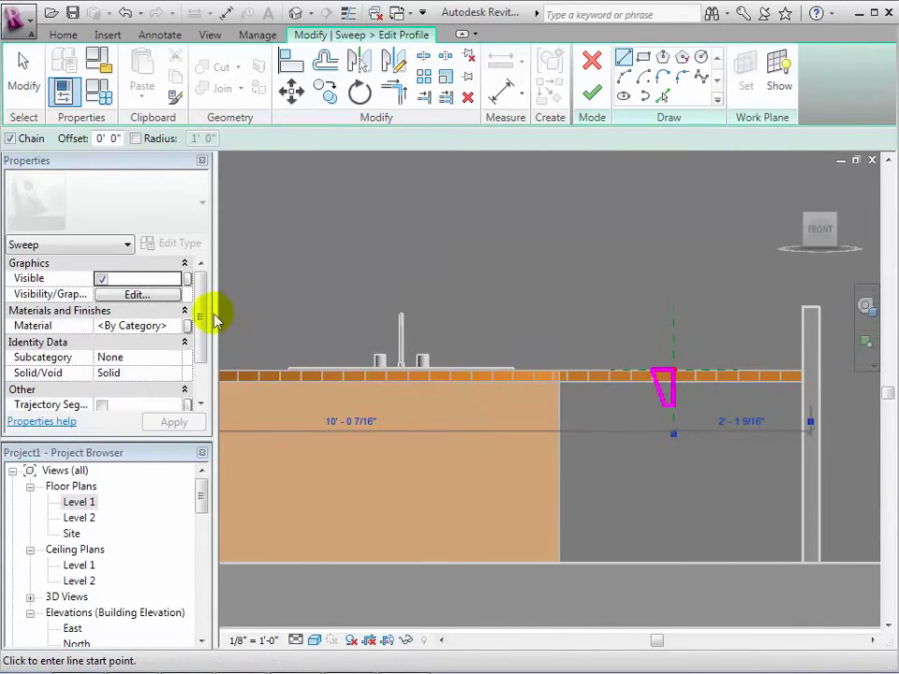
pyautogui.moveTo(205, 316)
pyautogui.mouseDown()
pyautogui.moveTo(201, 361)
pyautogui.moveTo(200, 328)
pyautogui.mouseUp()
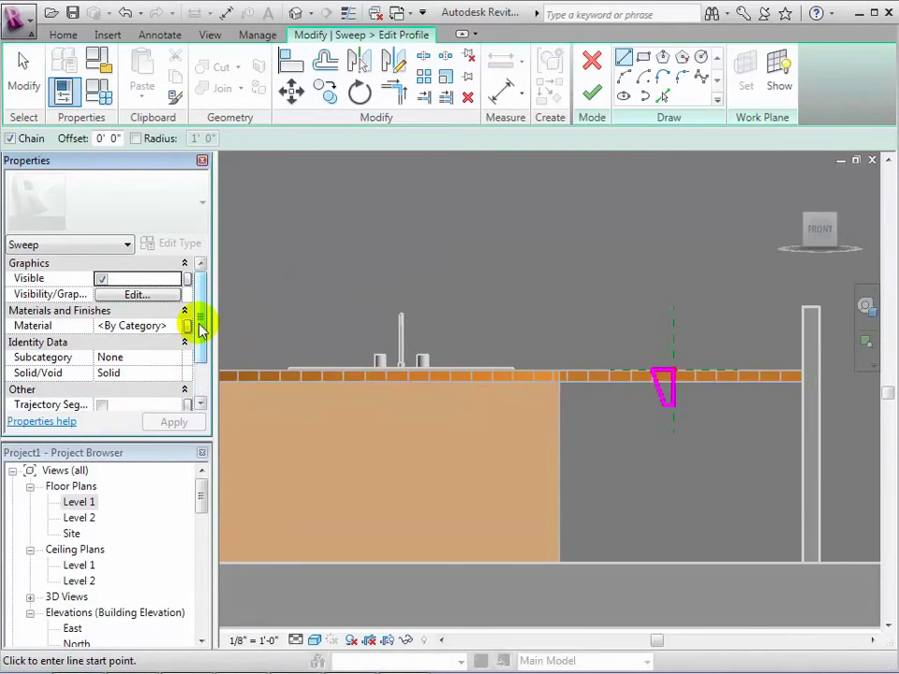
# - Finish the profile sketch and complete the sweep along the inner edges of the U-shaped counter
pyautogui.click(592, 94)
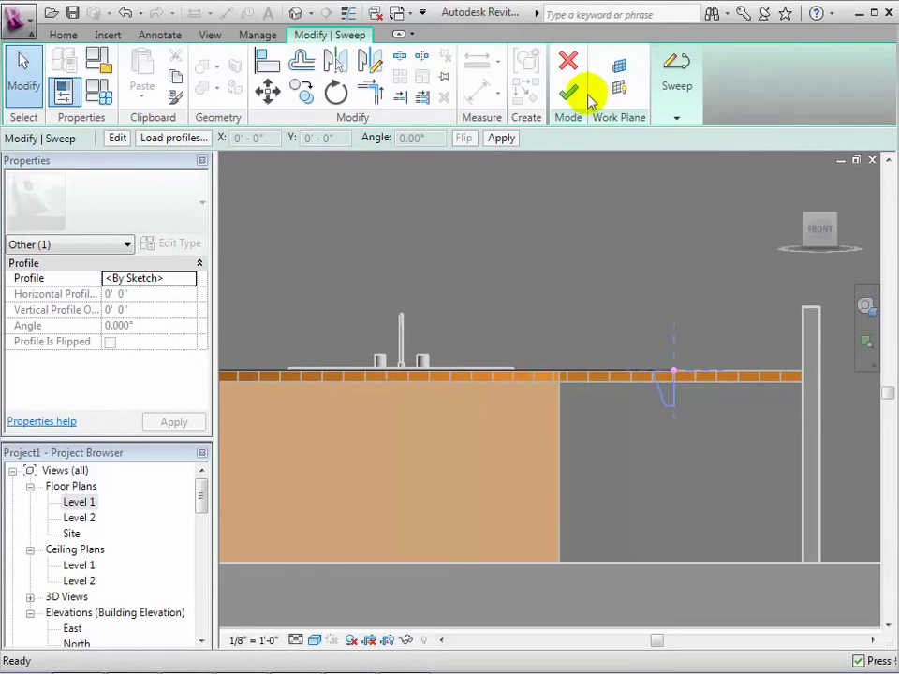
pyautogui.click(567, 91)
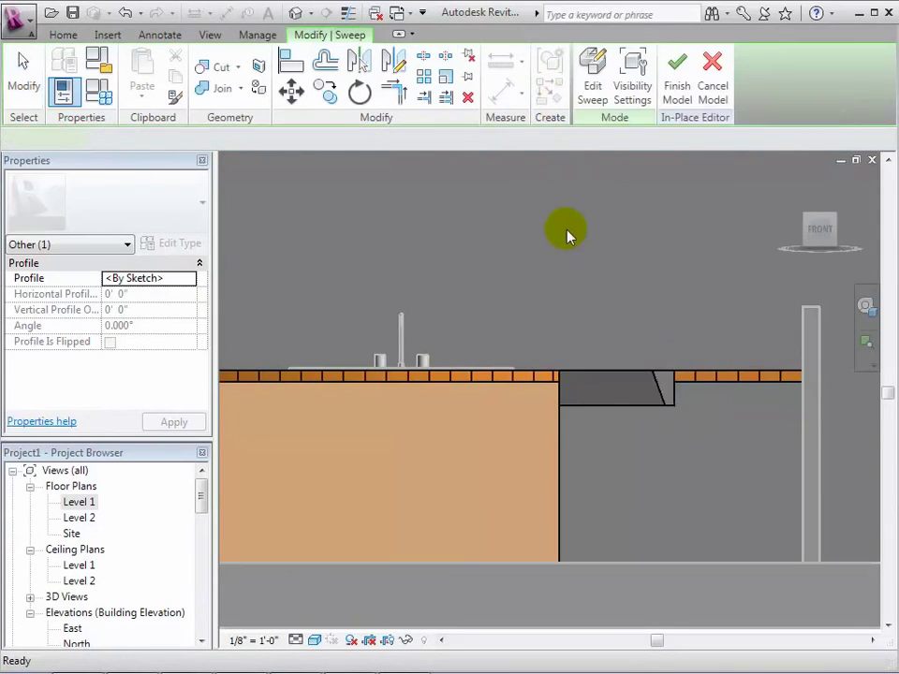
pyautogui.click(297, 14)
pyautogui.press('Escape')
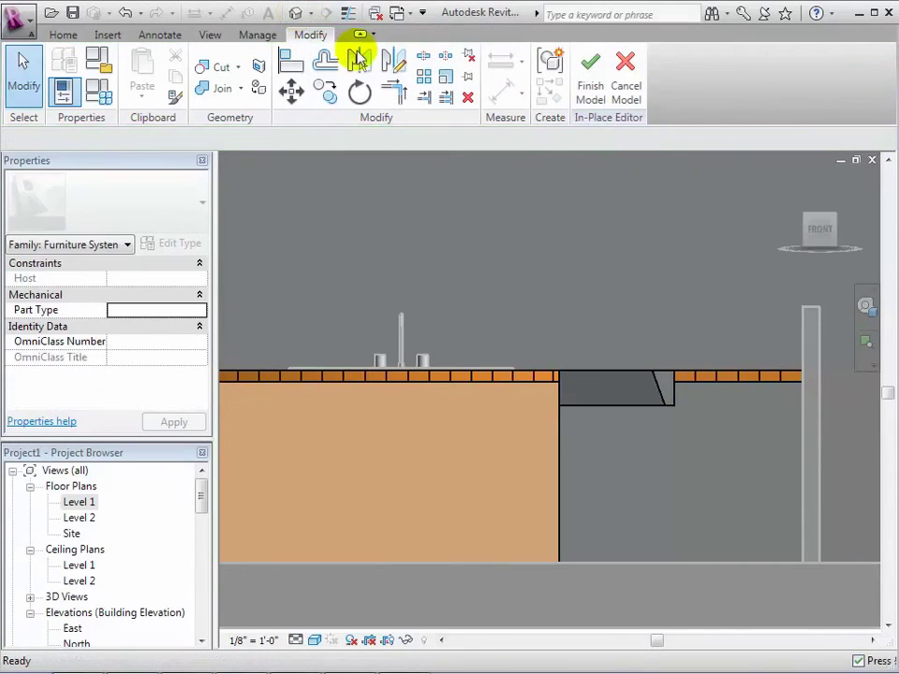
# - Show the whole kitchen in an angled 3D view and finish the in-place counter model
pyautogui.moveTo(823, 227)
pyautogui.mouseDown()
pyautogui.moveTo(813, 255)
pyautogui.moveTo(779, 247)
pyautogui.moveTo(787, 265)
pyautogui.mouseUp()
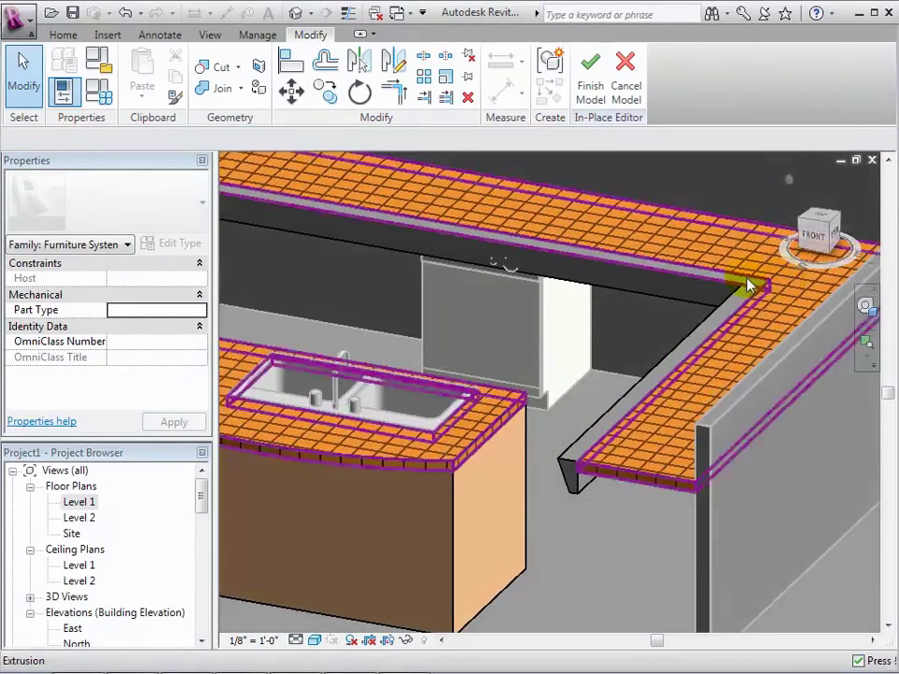
pyautogui.scroll(-5, 531, 337)
pyautogui.scroll(-3, 468, 210)
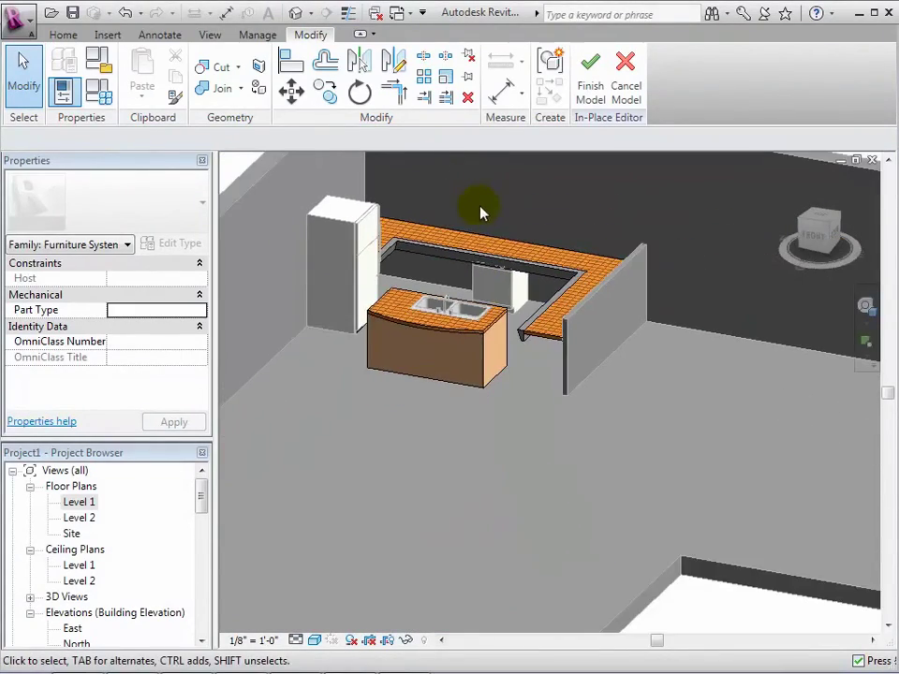
pyautogui.moveTo(492, 201); pyautogui.dragTo(693, 234, button='middle')
pyautogui.moveTo(832, 242)
pyautogui.mouseDown()
pyautogui.moveTo(821, 229)
pyautogui.moveTo(813, 236)
pyautogui.mouseUp()
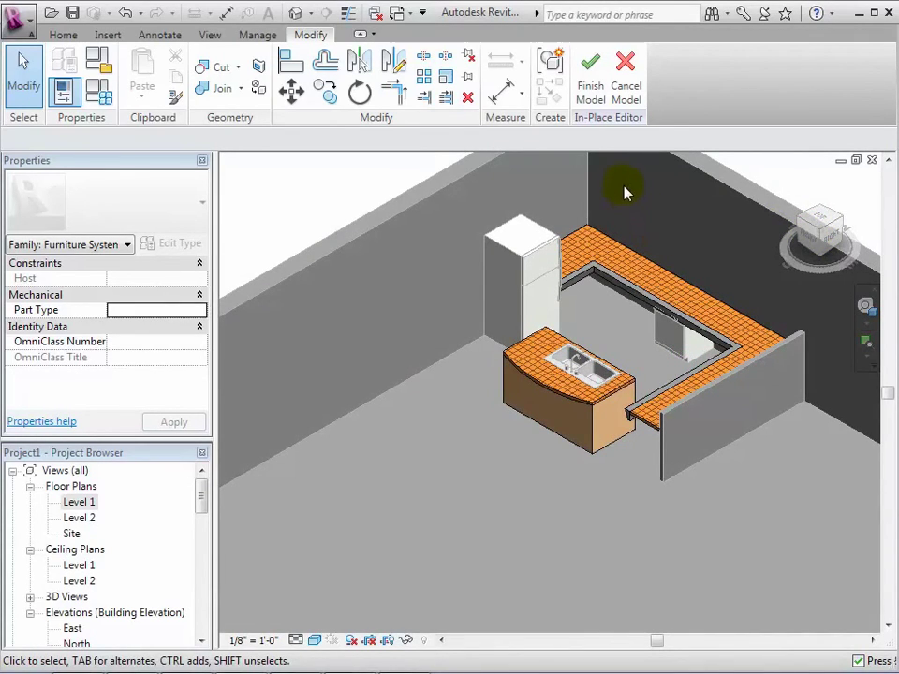
pyautogui.click(590, 76)
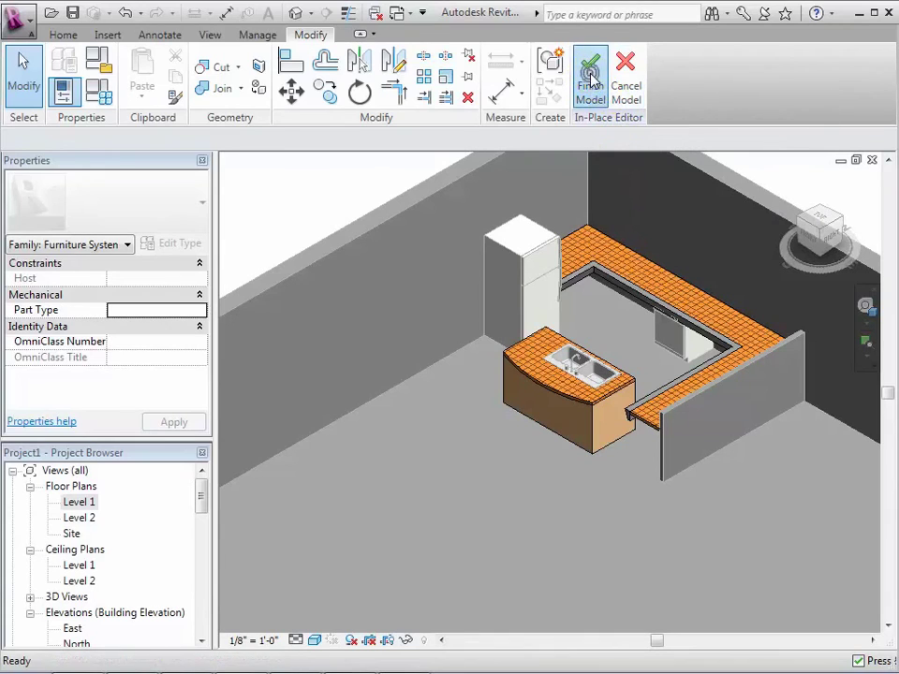